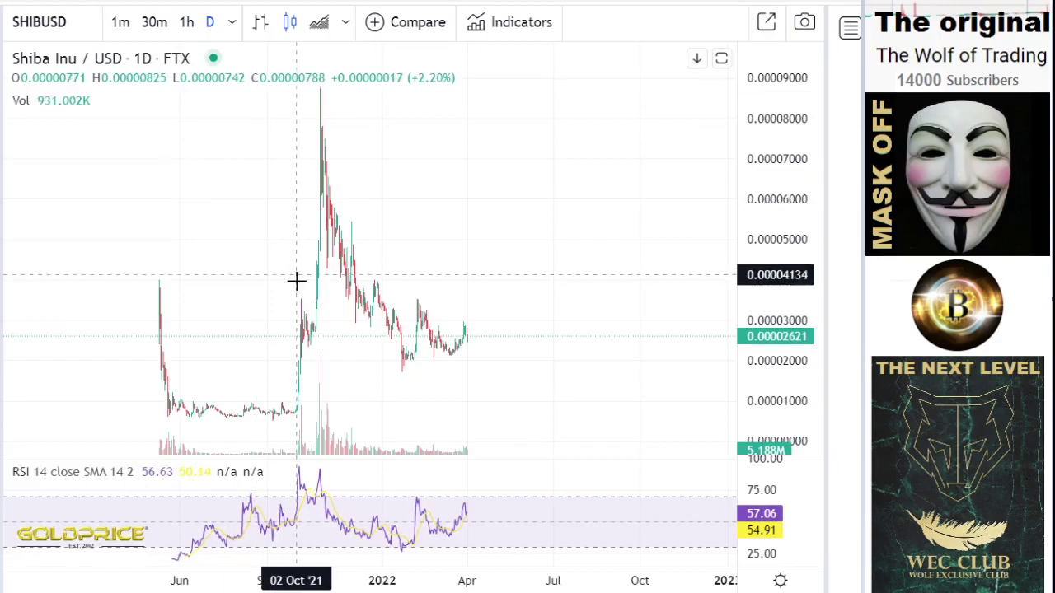
Step: Brush a falling curve along the decline from the late-2021 peak, from about 0.000085 down to about 0.000013
left_click_drag(775, 214, 778, 305)
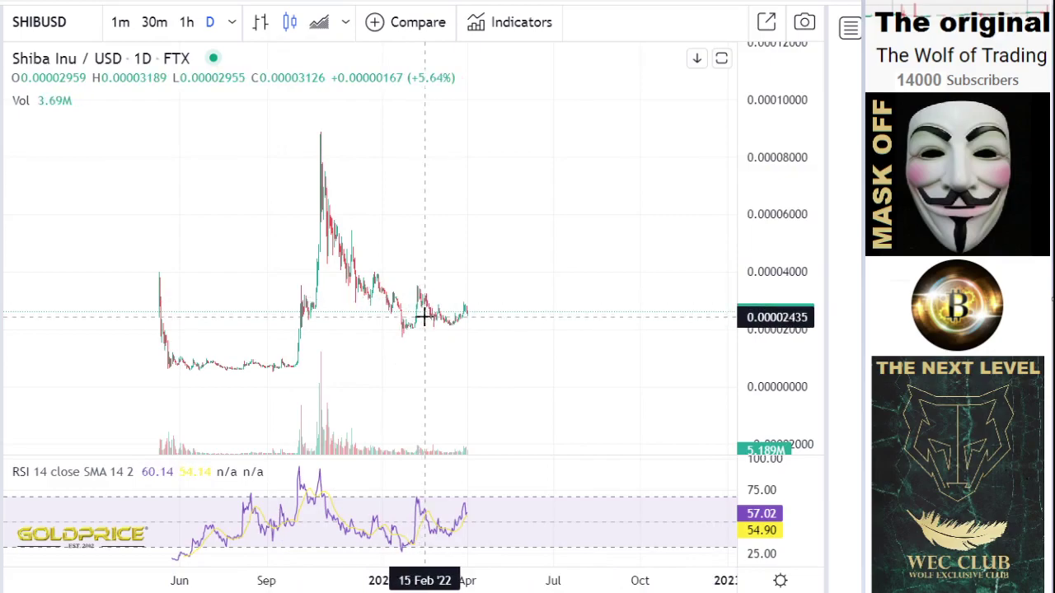
left_click(2, 132)
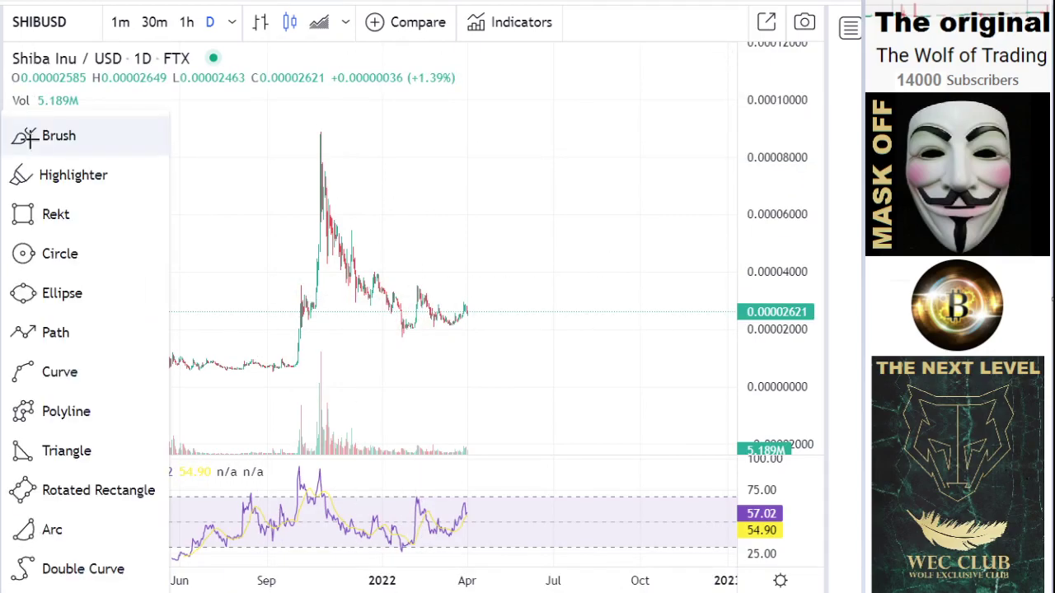
left_click(25, 137)
mouse_move(310, 145)
left_mouse_down()
mouse_move(381, 221)
mouse_move(454, 352)
left_mouse_up()
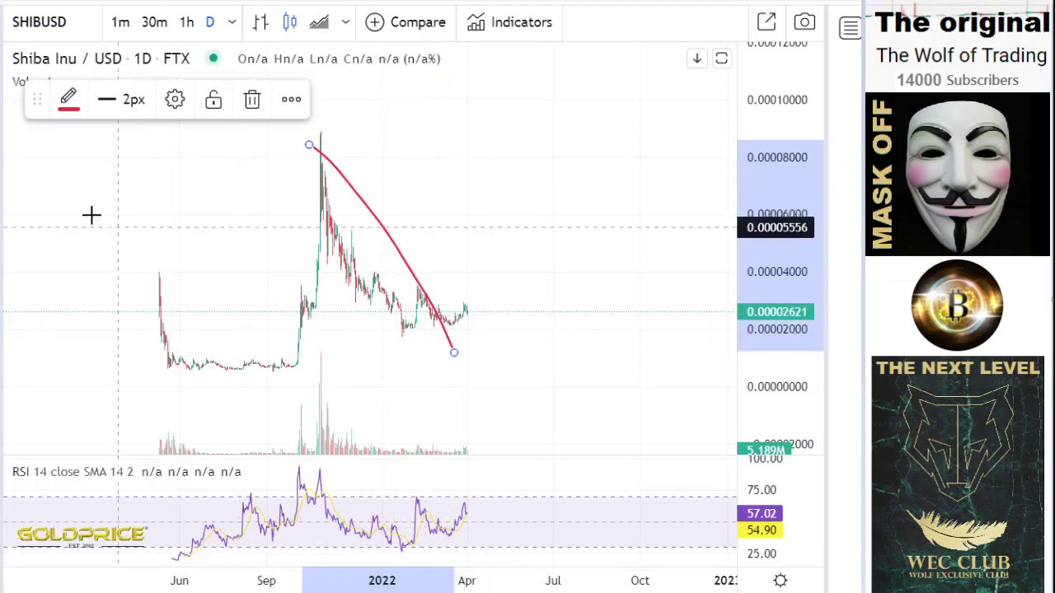
Step: Draw a rising trend line from 18 Sep '21 at 0.00000344 to 20 Jun '22 at 0.00004321
left_click(3, 69)
left_click(24, 68)
left_click(282, 377)
left_click(543, 264)
Step: Brush a projected path from the latest candle, dipping to about 0.00001 in May 2022 and recovering to about 0.00004 by September
scroll(308, 252, "down", 1)
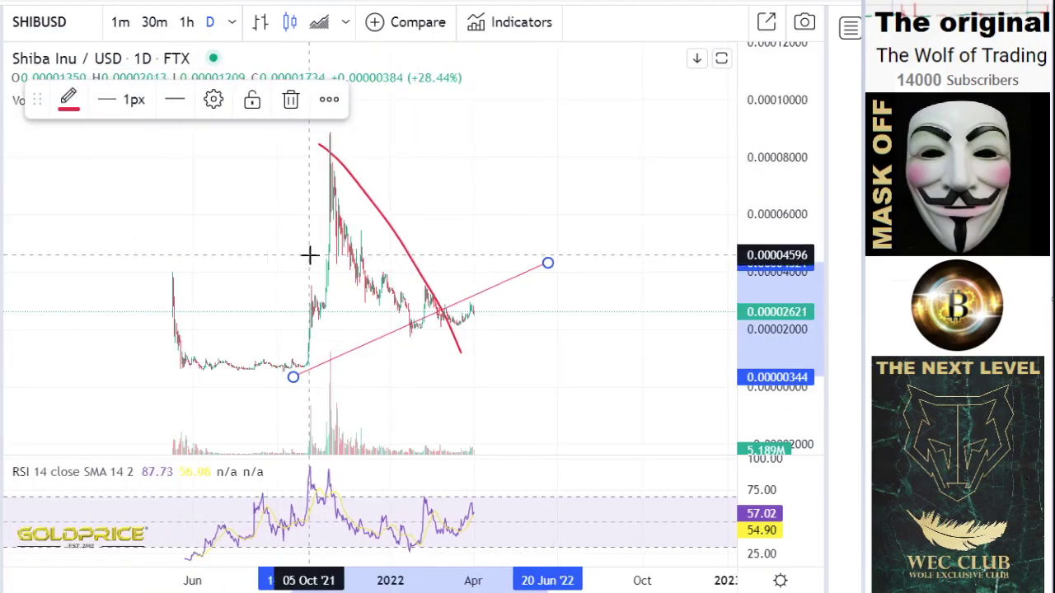
scroll(309, 255, "down", 2)
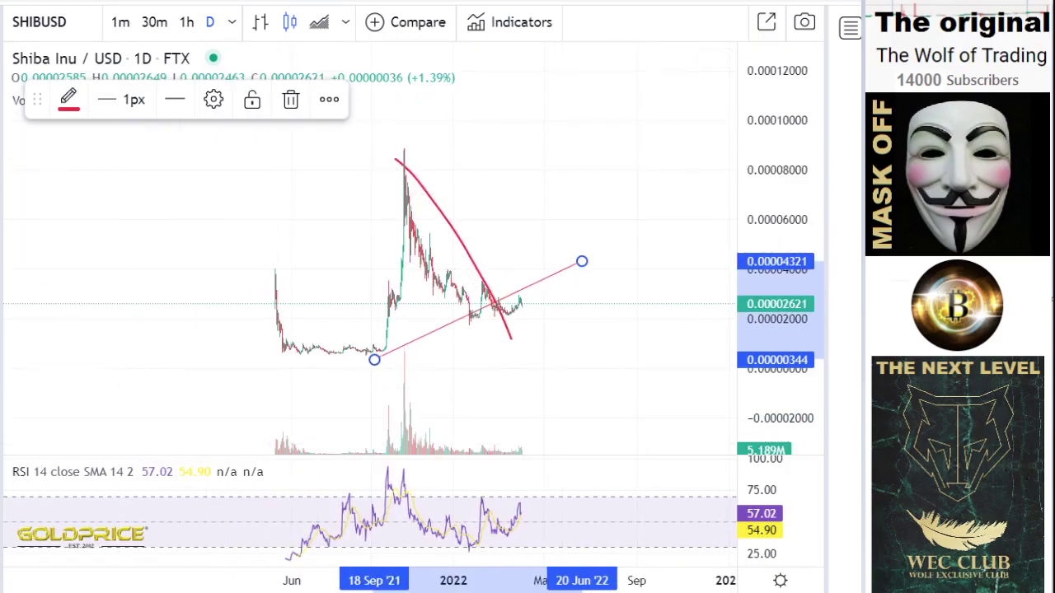
left_click(28, 132)
left_click(2, 134)
left_click(15, 134)
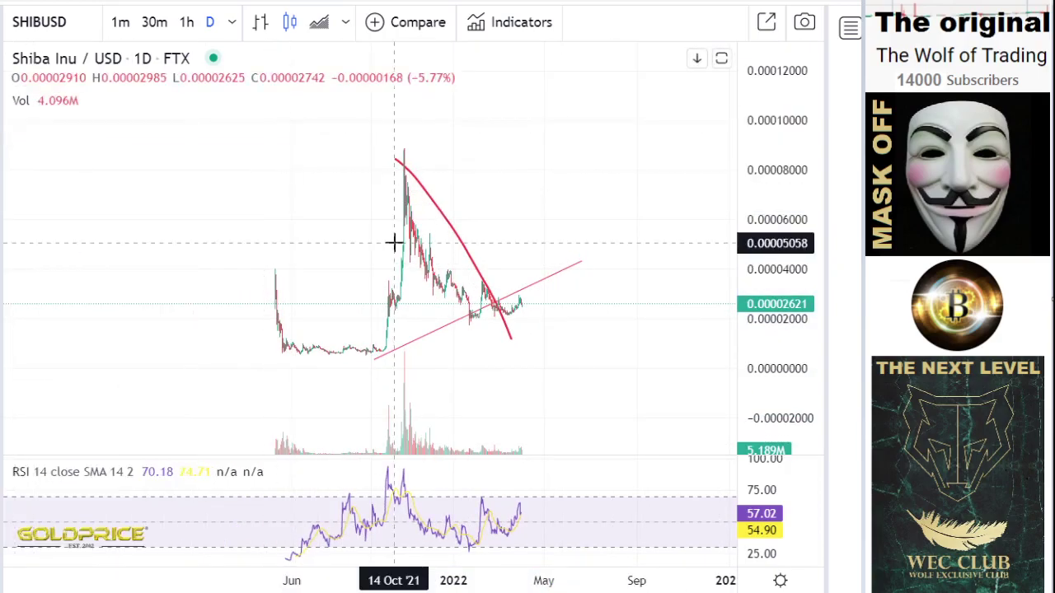
left_click_drag(540, 328, 548, 351)
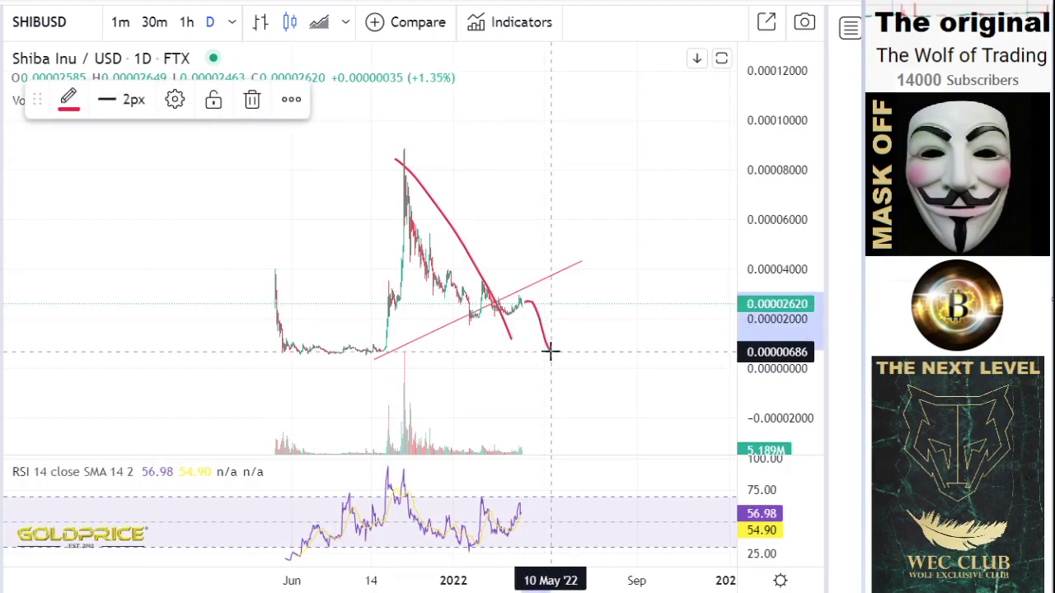
mouse_move(550, 352)
left_mouse_down()
mouse_move(596, 275)
mouse_move(613, 299)
mouse_move(631, 264)
mouse_move(647, 303)
left_mouse_up()
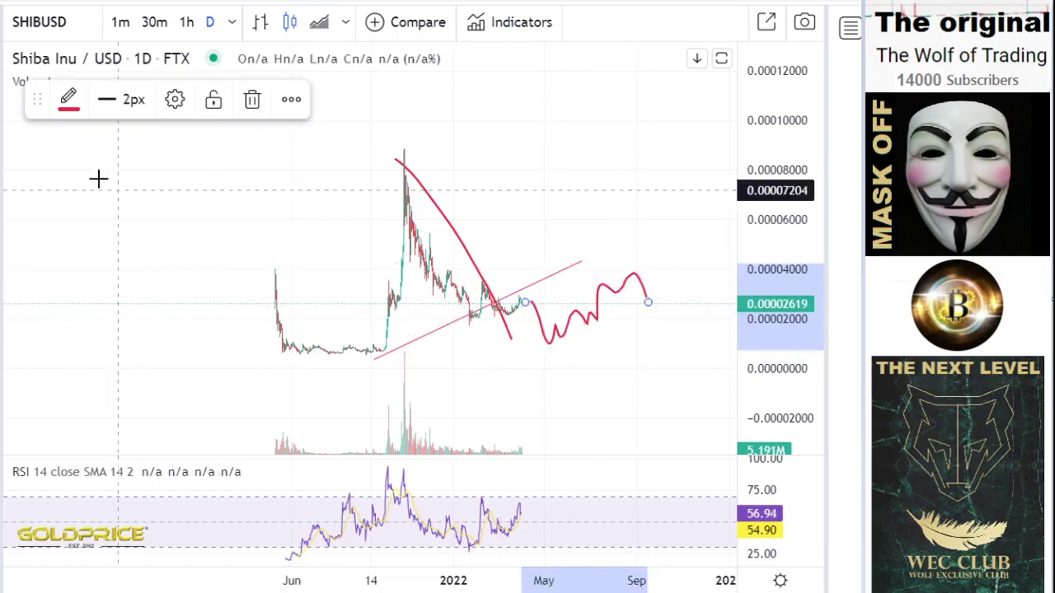
Step: Extend the projection with a brushed rising wave from the end of the first path up to about 0.00011 in late 2023
left_click(2, 29)
left_click(23, 30)
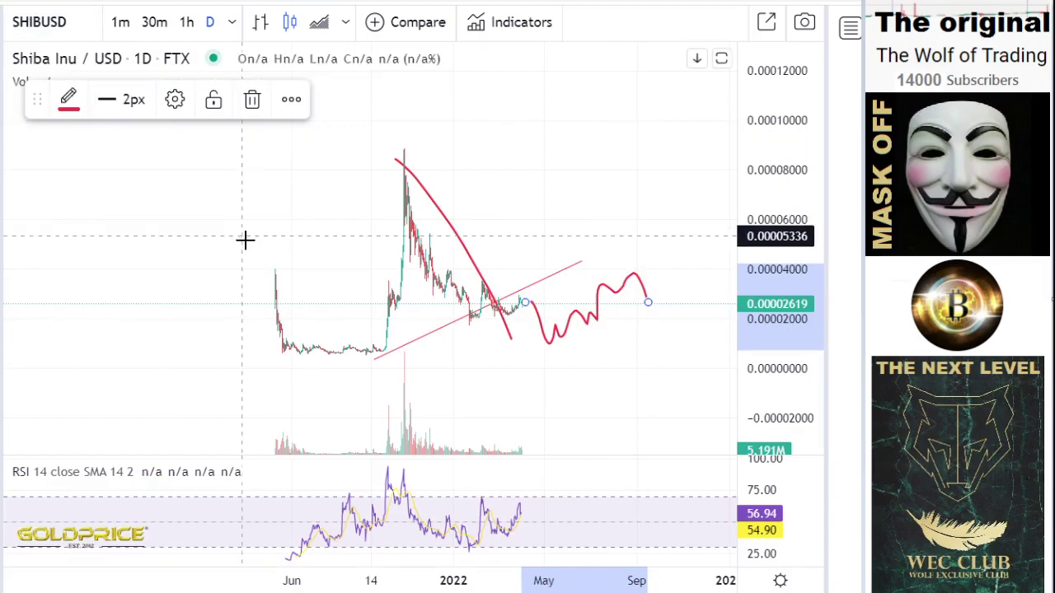
left_click_drag(245, 238, 111, 256)
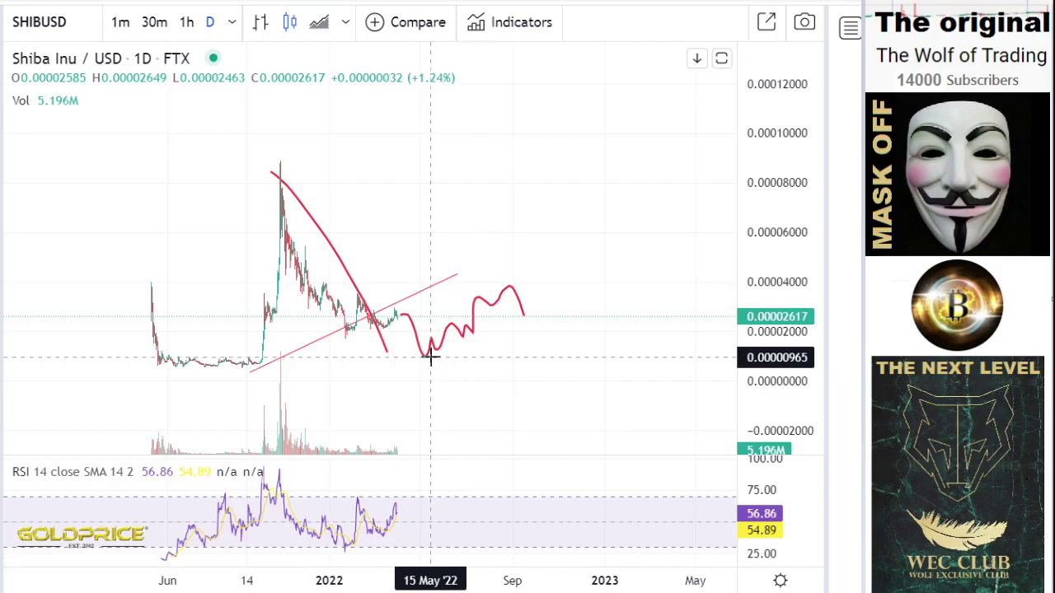
scroll(431, 356, "down", 4)
left_click(3, 32)
left_click(6, 34)
left_click_drag(330, 201, 144, 220)
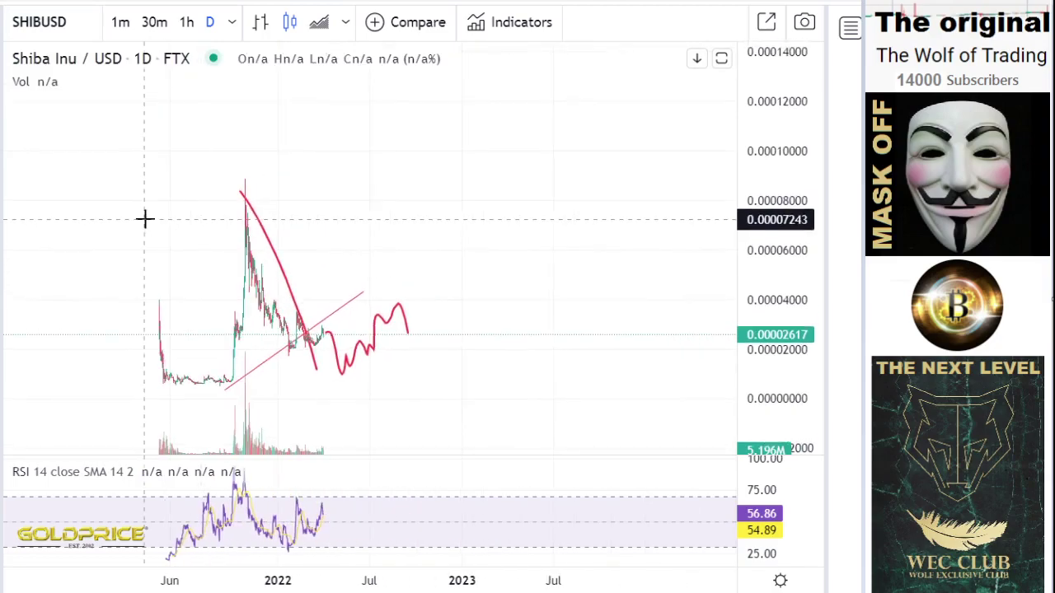
left_click(3, 134)
left_click(33, 136)
mouse_move(412, 336)
left_mouse_down()
mouse_move(445, 276)
mouse_move(459, 291)
mouse_move(513, 306)
mouse_move(580, 144)
mouse_move(651, 137)
mouse_move(652, 124)
left_mouse_up()
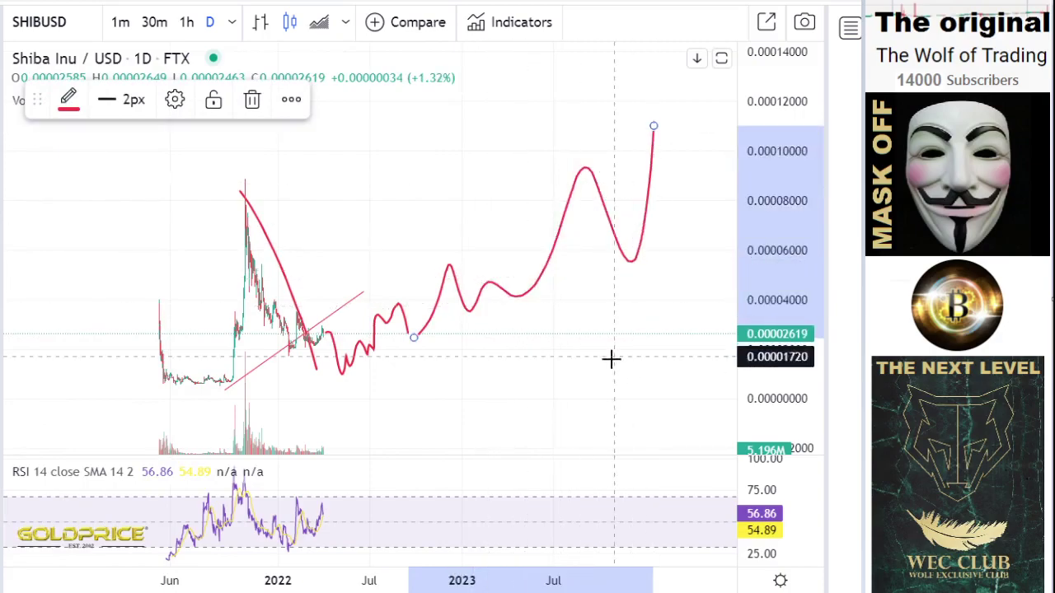
Step: Switch the chart to the 1-hour interval and draw a trend line from 17 Mar '22 at 0.00002155 to 11 Apr '22 at 0.00002703
scroll(409, 381, "down", 1)
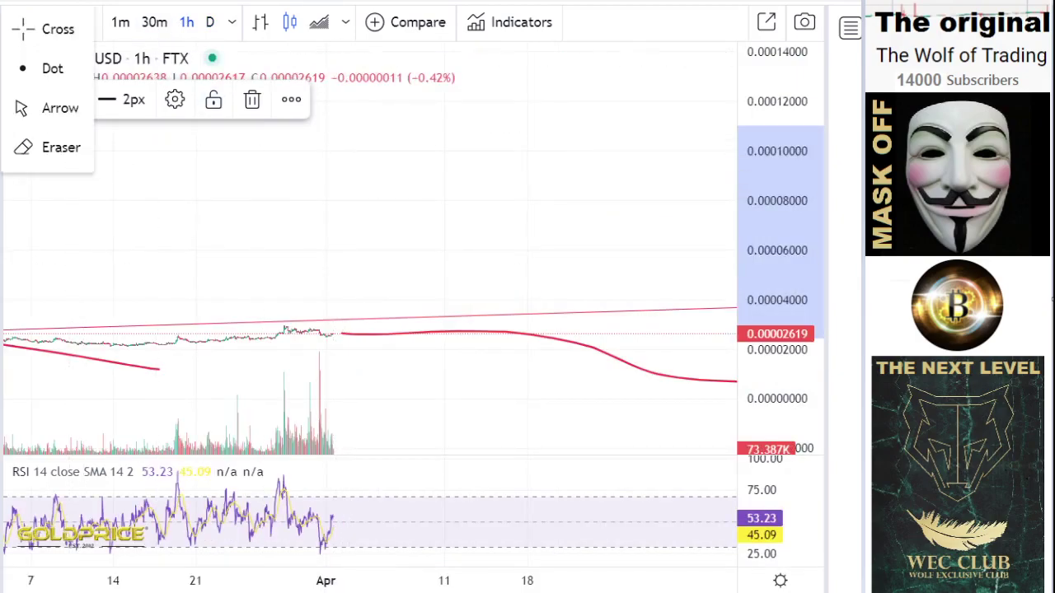
left_click(24, 33)
left_click_drag(466, 371, 727, 336)
left_click_drag(760, 366, 753, 106)
left_click_drag(760, 412, 740, 197)
left_click_drag(618, 325, 619, 128)
left_click_drag(773, 375, 729, 152)
left_click_drag(641, 202, 542, 401)
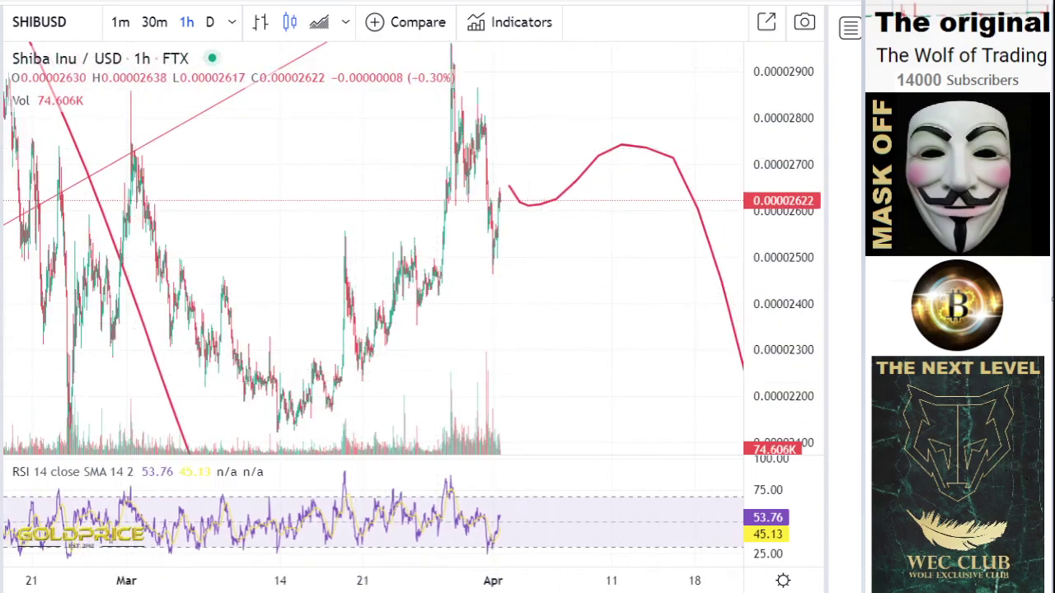
left_click(324, 417)
left_click(612, 162)
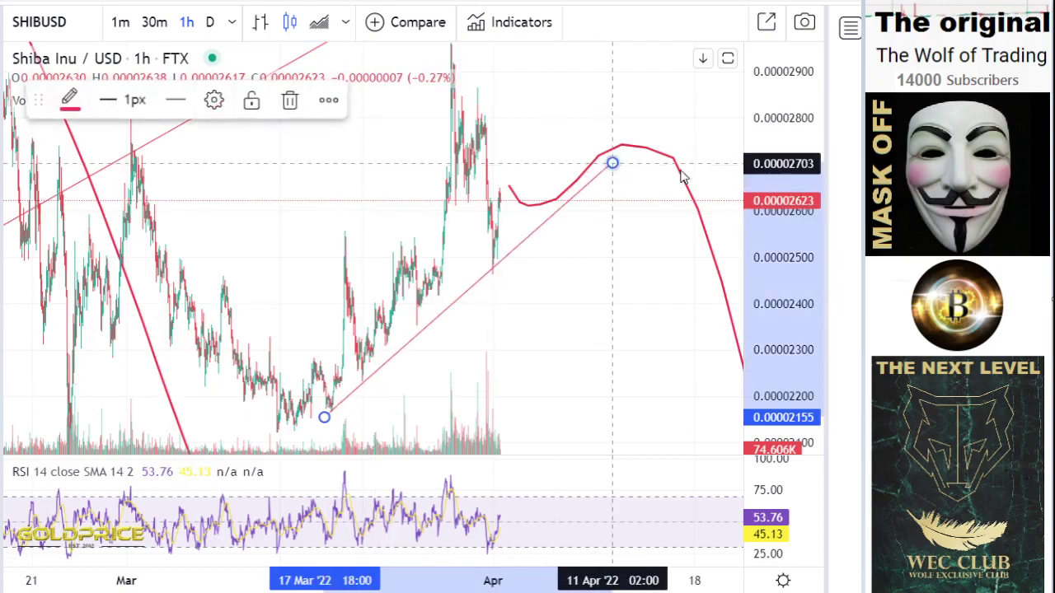
Step: Draw a steeper trend line through the late-March lows, from 24 Mar '22 at 0.00002294 up to about 0.0000293
left_click_drag(778, 243, 778, 314)
left_click_drag(529, 369, 418, 412)
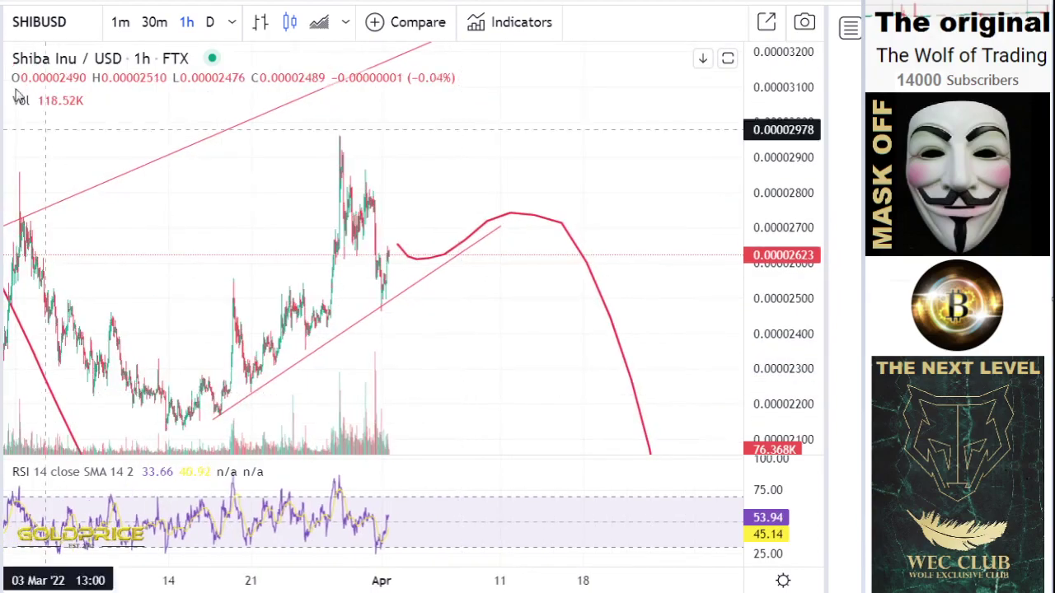
left_click(33, 52)
left_click(290, 372)
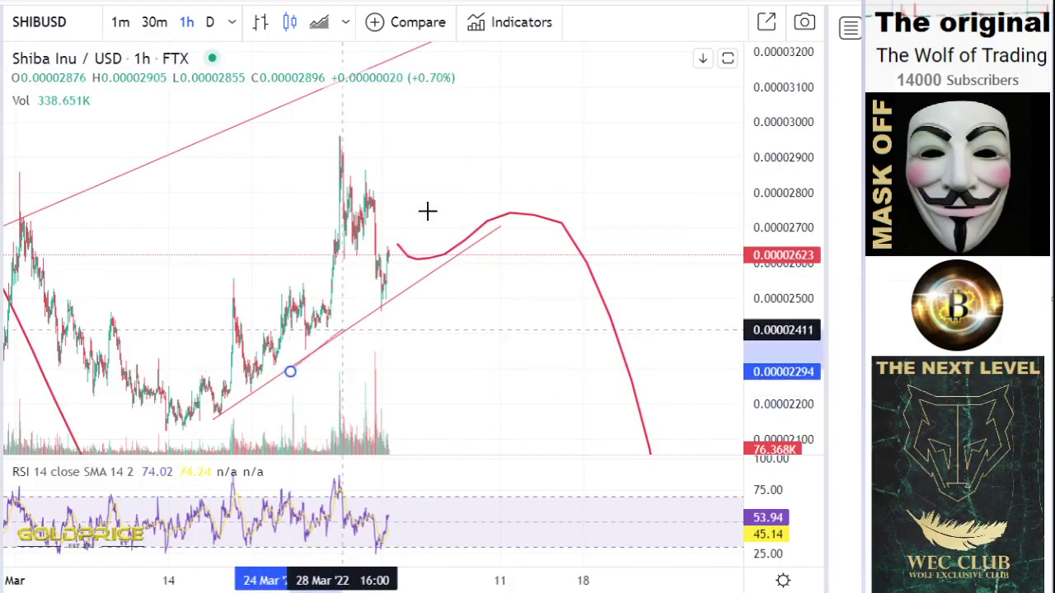
left_click(456, 146)
Step: Draw an upper trend line from 20 Mar '22 at 0.00002425 to about 1 Apr '22 at 0.00003015
left_click(3, 52)
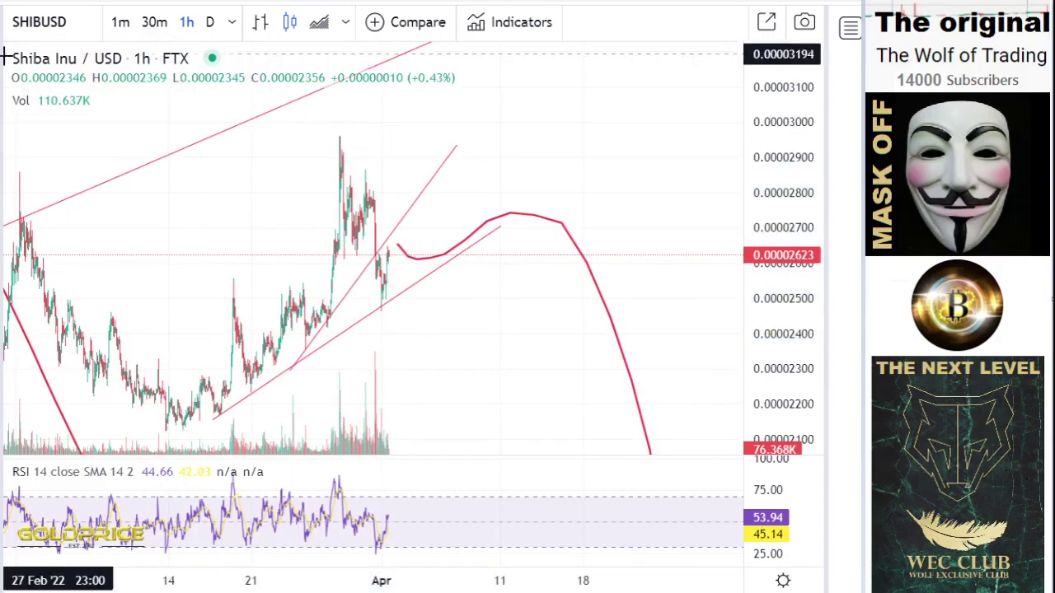
left_click(2, 52)
left_click(33, 52)
left_click(244, 324)
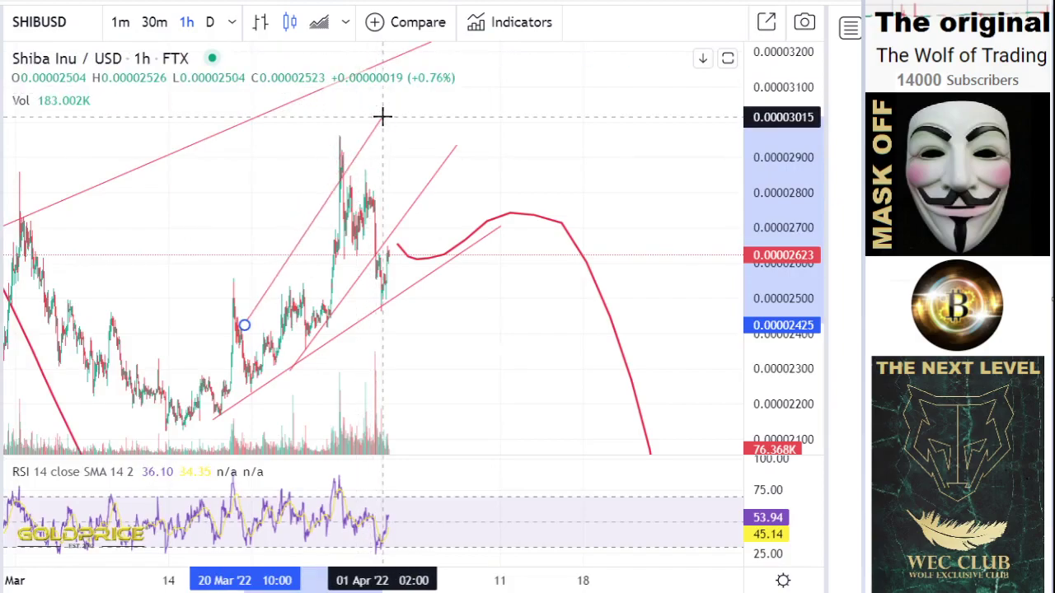
left_click(383, 117)
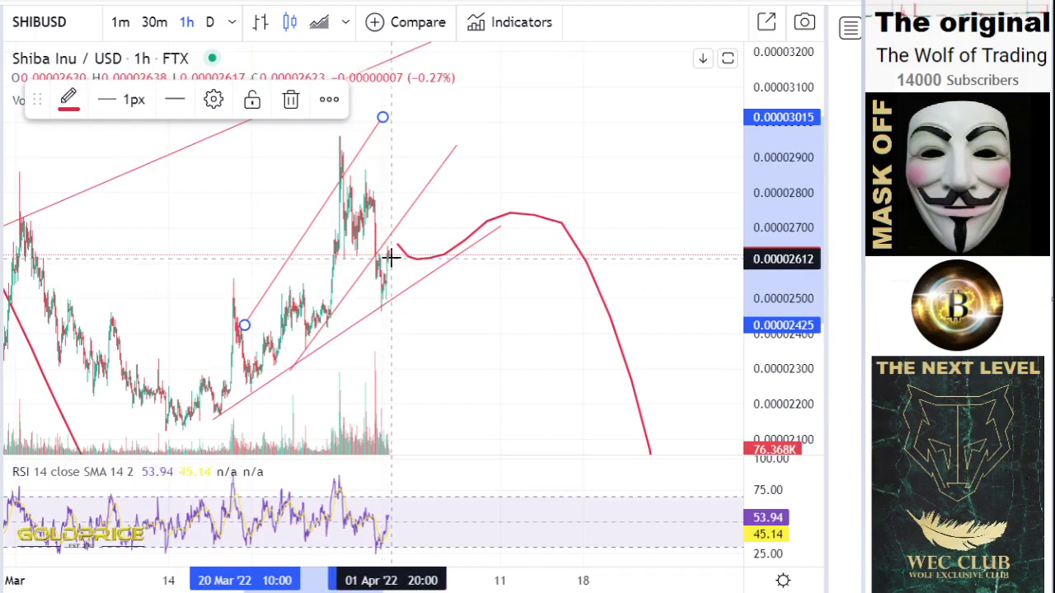
Step: Brush a short-term path from the current price, zigzagging up to about 0.000029 and falling to about 0.0000213 on 19 Apr '22
left_click(2, 136)
left_click(42, 138)
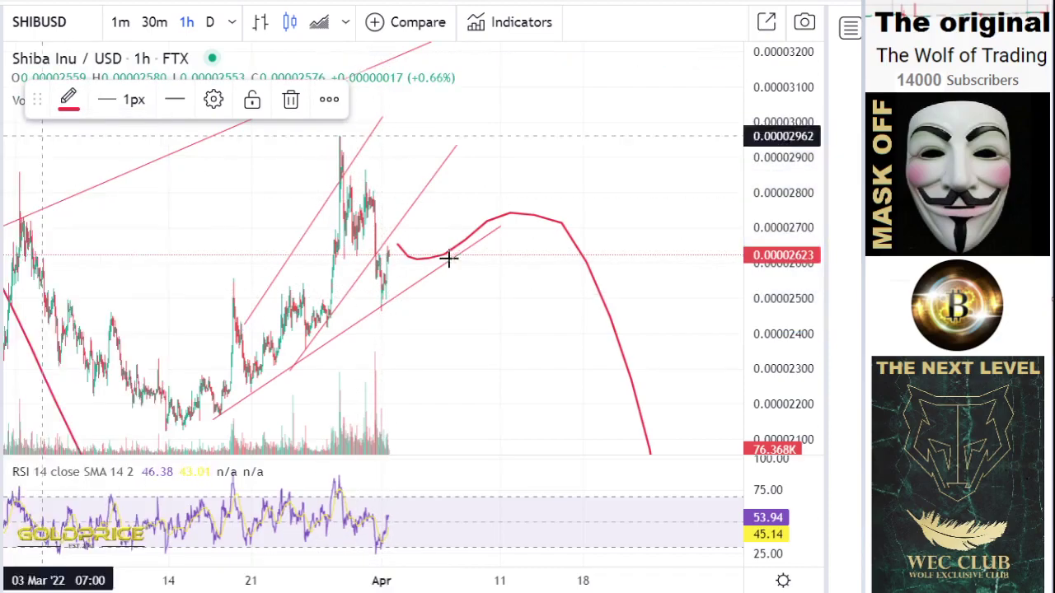
mouse_move(385, 247)
left_mouse_down()
mouse_move(424, 292)
mouse_move(426, 241)
left_mouse_up()
mouse_move(420, 204)
left_mouse_down()
mouse_move(445, 252)
mouse_move(467, 132)
left_mouse_up()
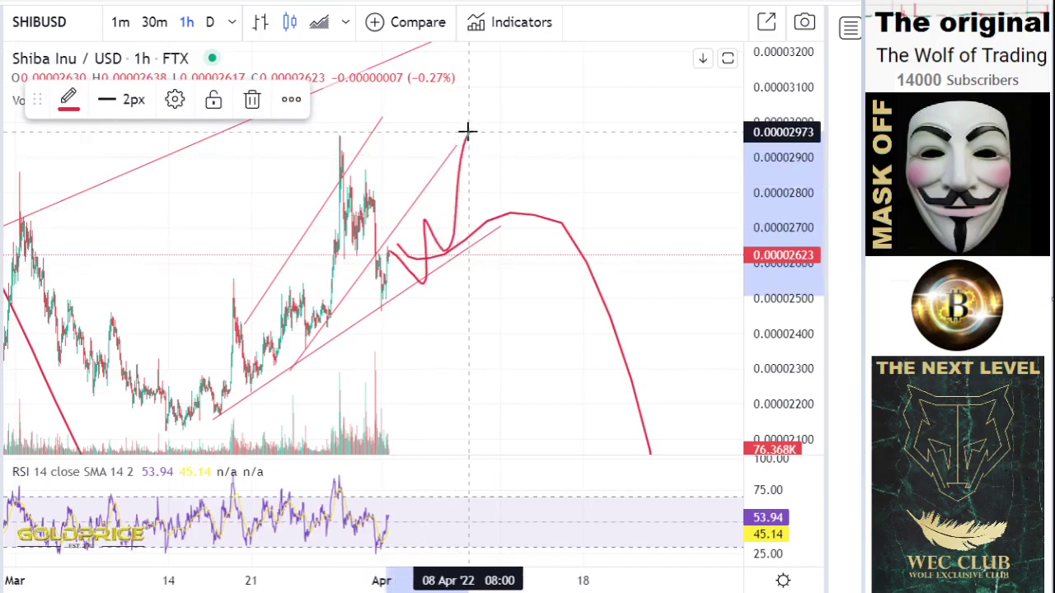
mouse_move(468, 132)
left_mouse_down()
mouse_move(492, 200)
mouse_move(500, 147)
left_mouse_up()
mouse_move(505, 194)
left_mouse_down()
mouse_move(516, 187)
mouse_move(600, 427)
left_mouse_up()
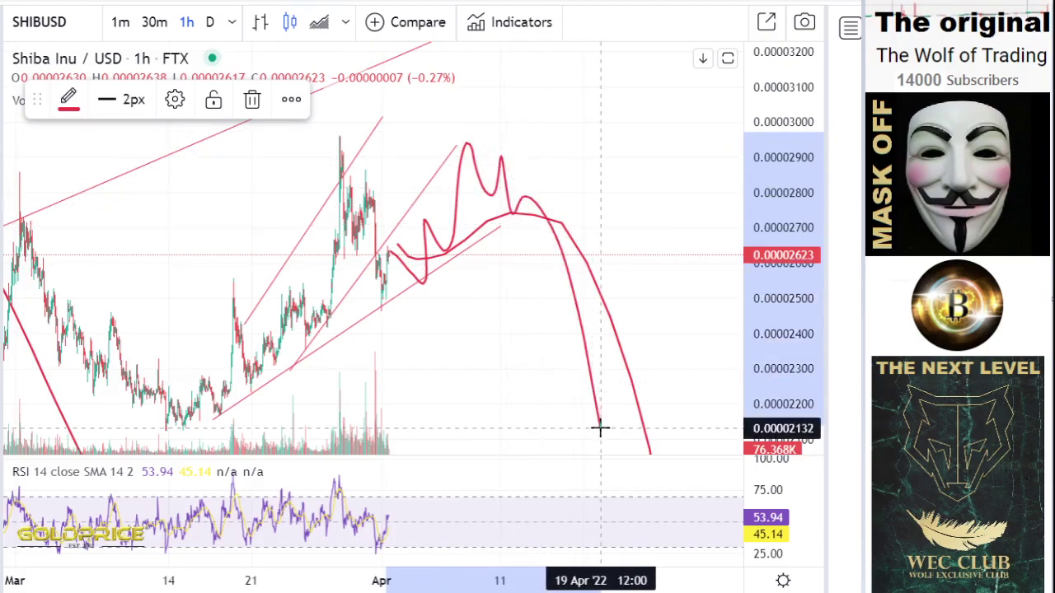
Step: Examine the drawn projections on the 4-hour interval with a compressed price scale
left_click(231, 24)
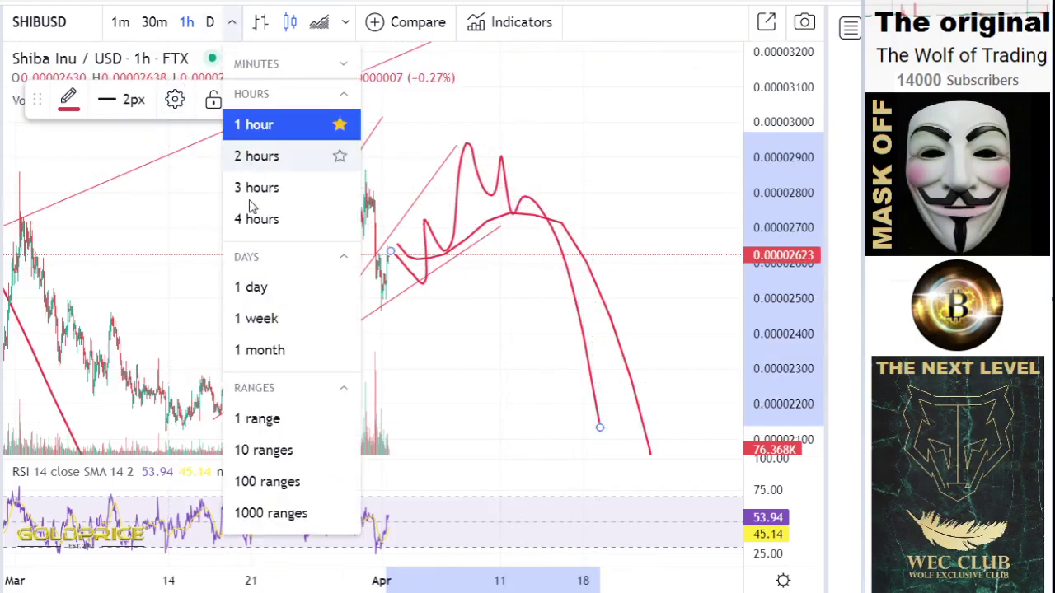
left_click(255, 217)
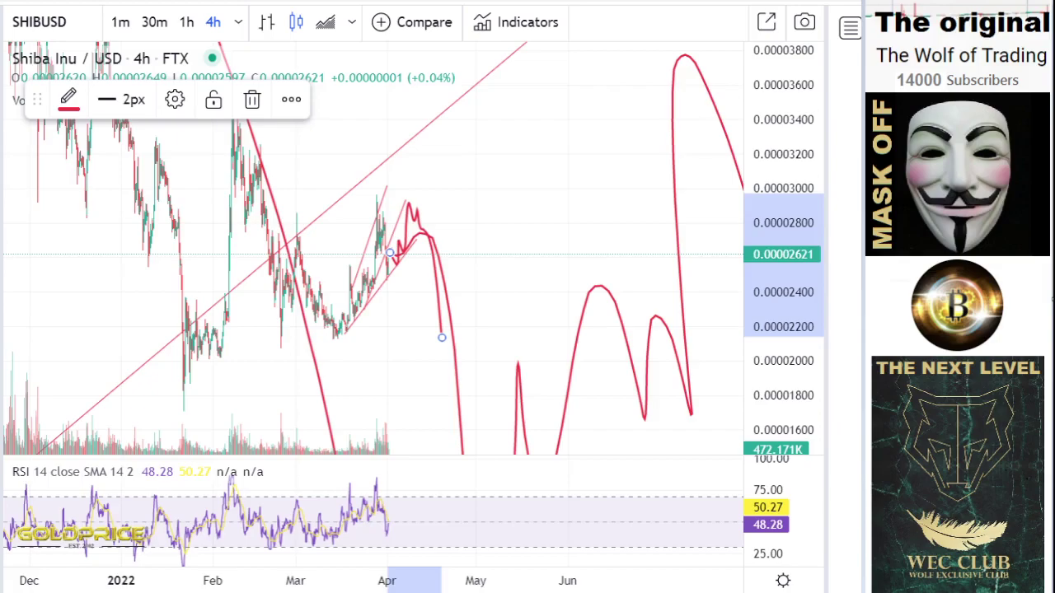
left_click_drag(763, 272, 768, 358)
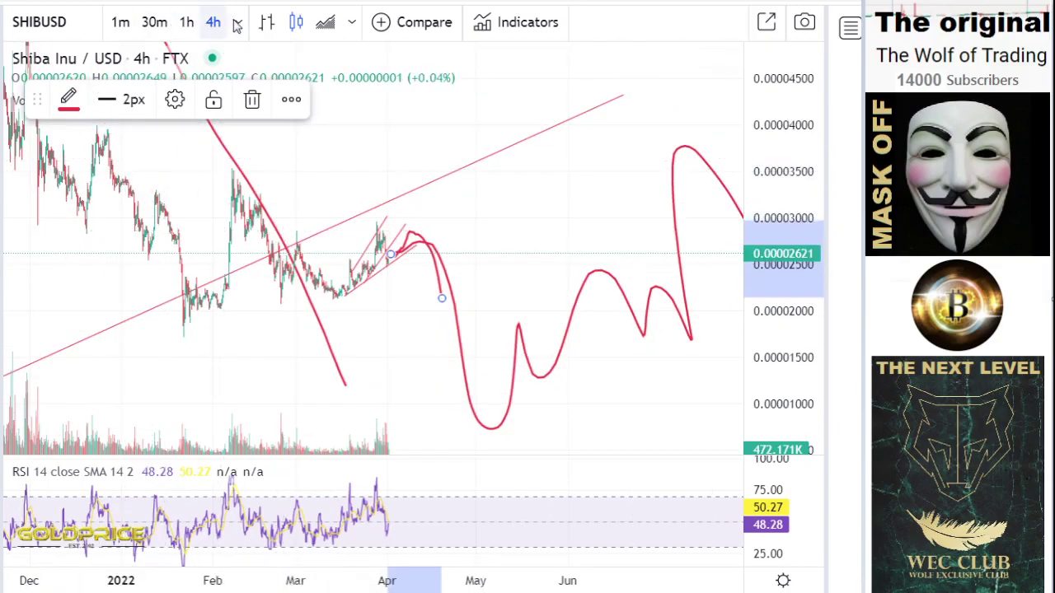
Step: Switch the chart back to the 1-day interval and compress the price scale to fit the whole projection through 2023
left_click(237, 25)
left_click(260, 288)
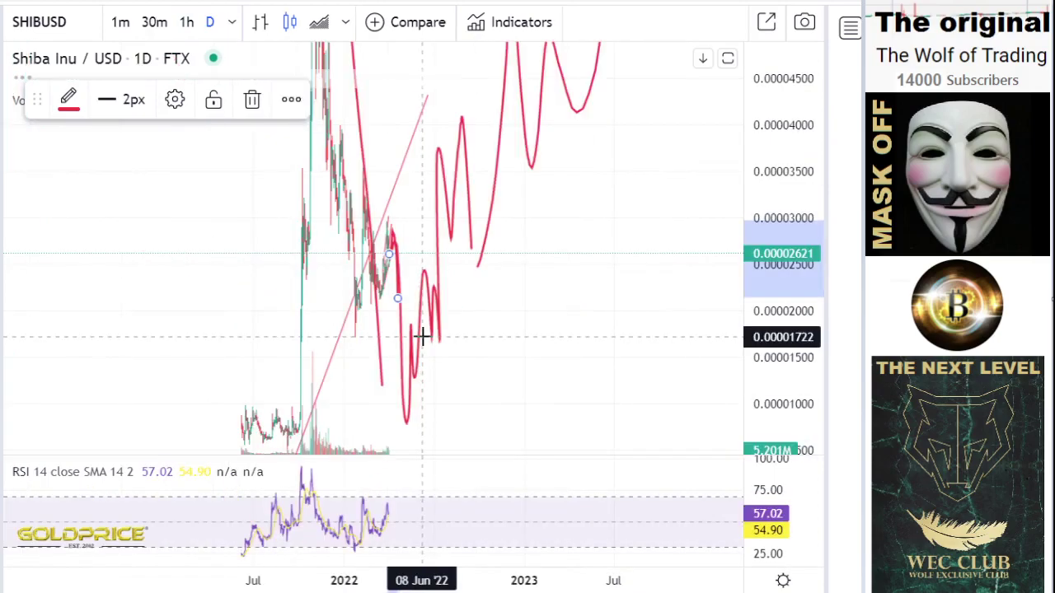
left_click_drag(778, 297, 720, 430)
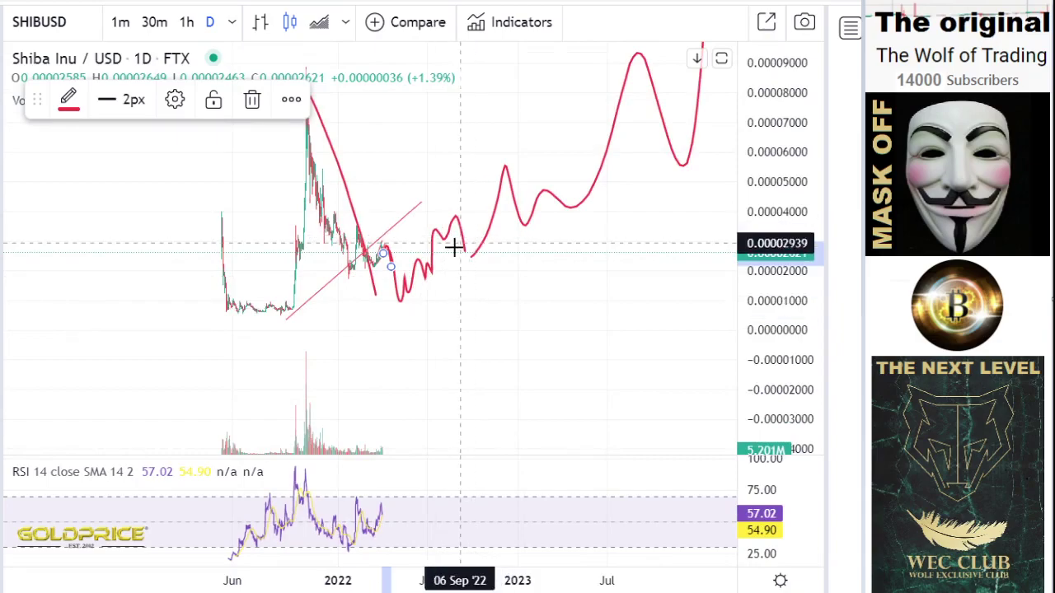
left_click(28, 30)
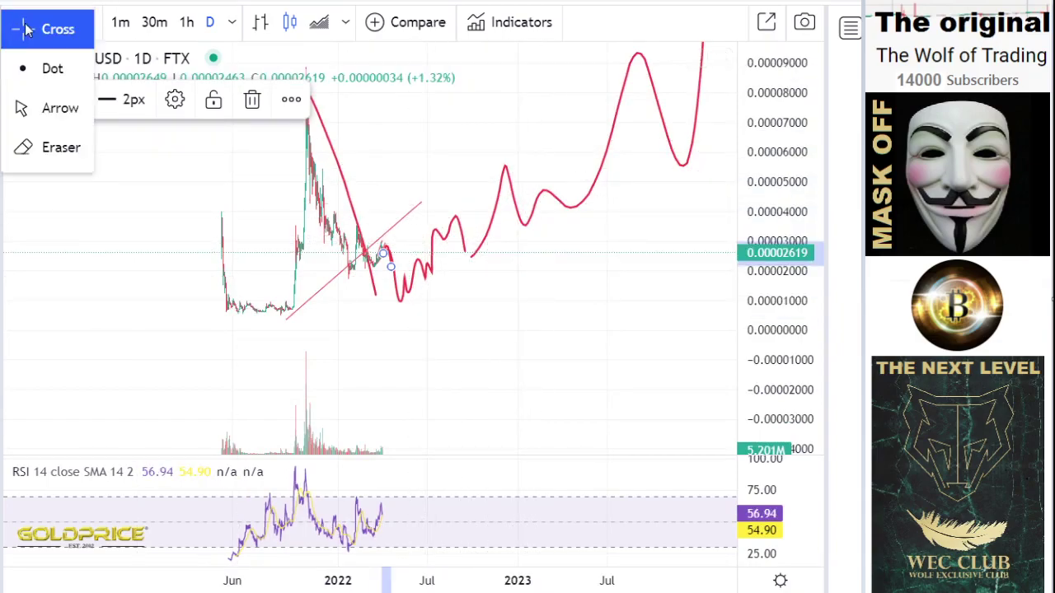
left_click(27, 29)
mouse_move(530, 214)
left_mouse_down()
mouse_move(490, 291)
mouse_move(469, 301)
mouse_move(538, 210)
mouse_move(527, 209)
left_mouse_up()
left_click_drag(570, 299, 549, 353)
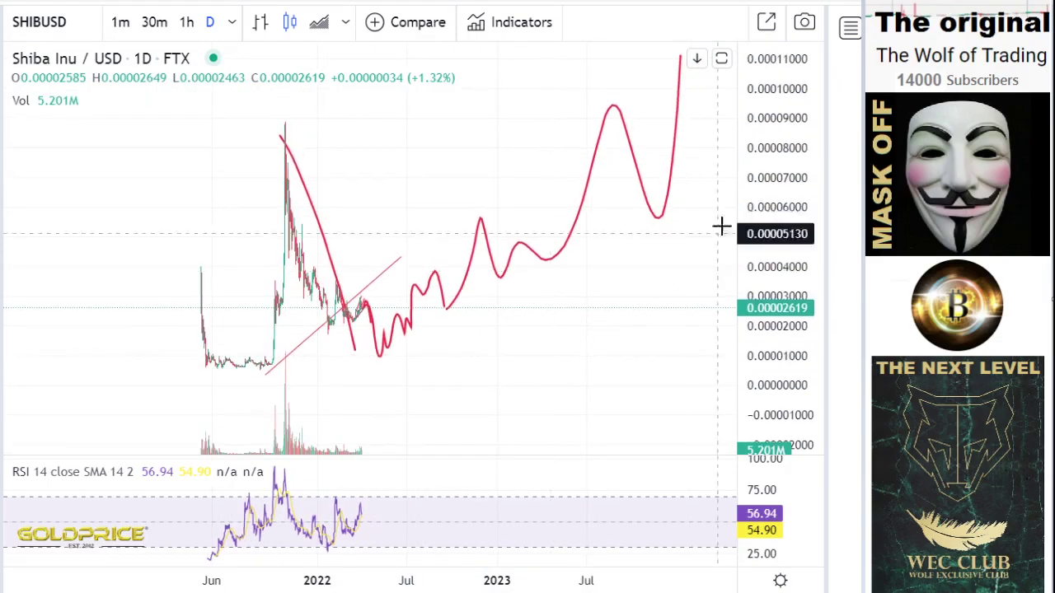
left_click_drag(769, 233, 723, 393)
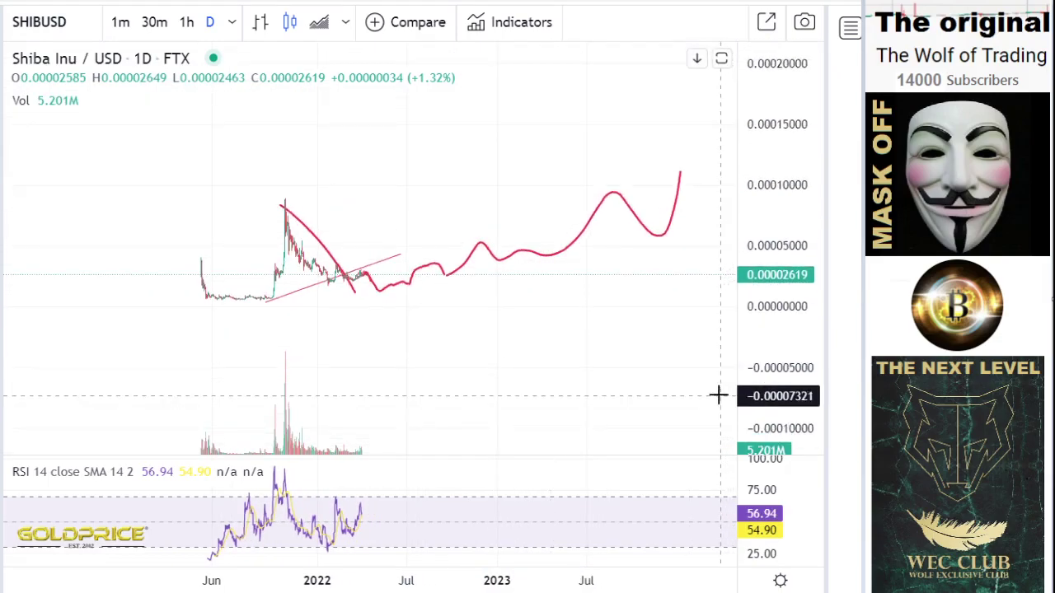
Step: Draw a long rising trend line above the projection, from 0.00000542 ahead of the first candles to about 0.00015 in late 2023
left_click(22, 31)
left_click(23, 30)
left_click_drag(344, 200, 283, 247)
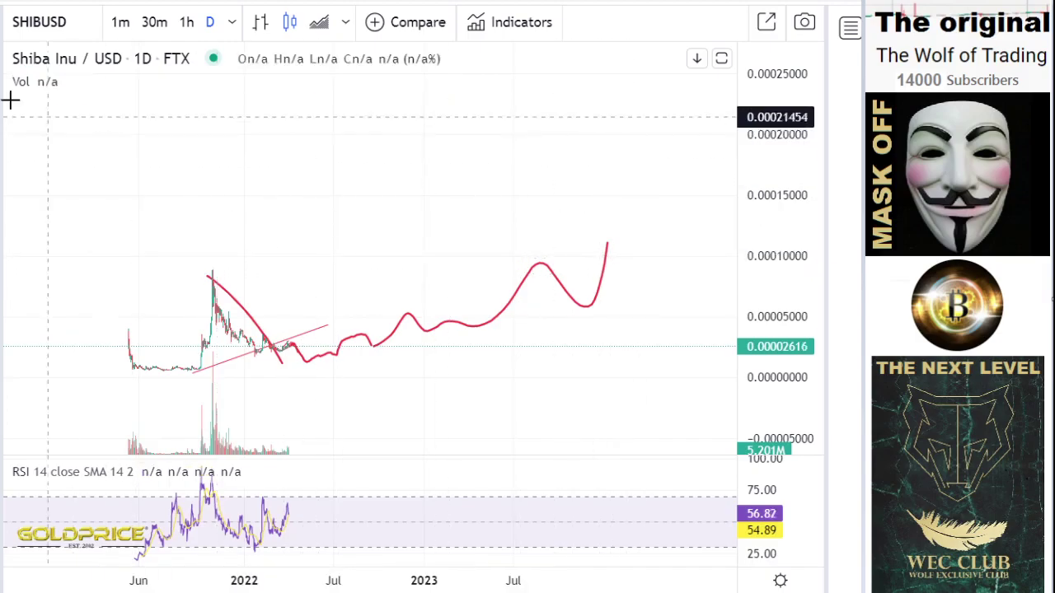
left_click(2, 61)
left_click(37, 61)
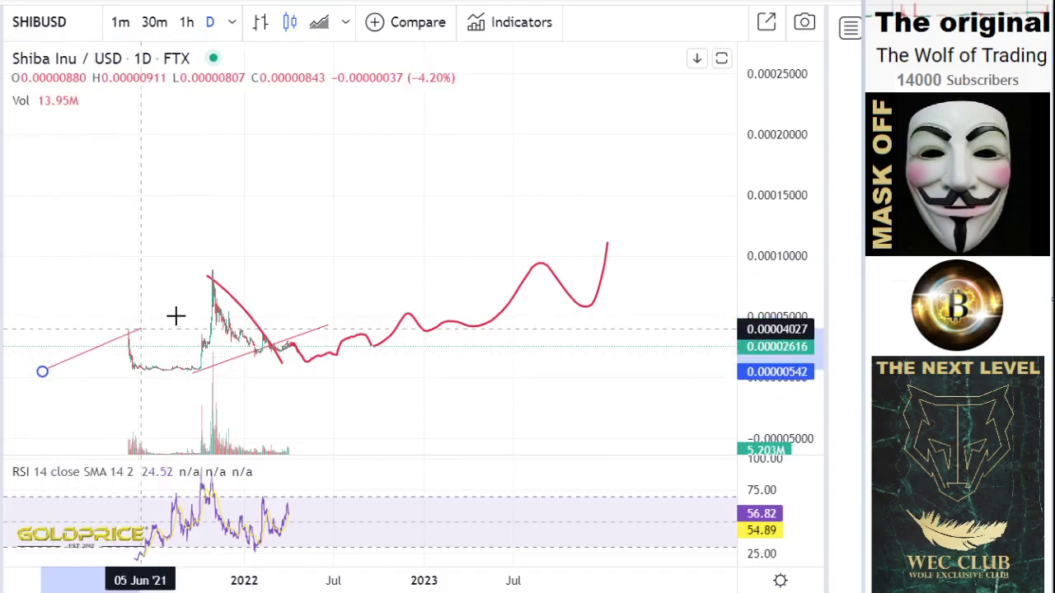
left_click(638, 197)
Step: Draw a lower channel line beneath the projected lows and shift it to run from 12 Aug '21 at -0.00002538 to 0.00007918
left_click(3, 63)
left_click(30, 63)
left_click(168, 401)
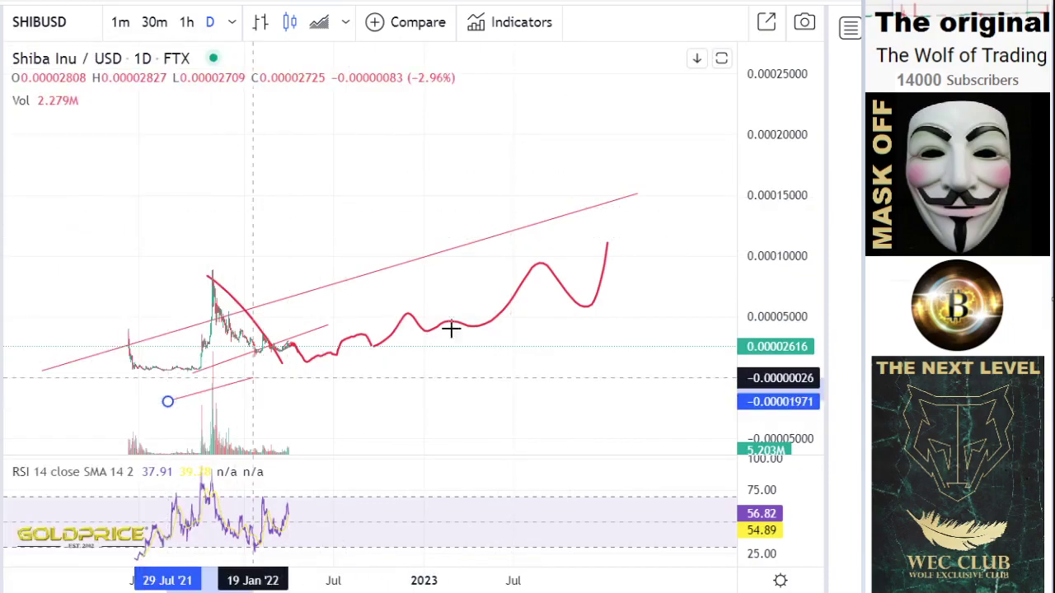
left_click(653, 274)
left_click_drag(620, 284, 627, 292)
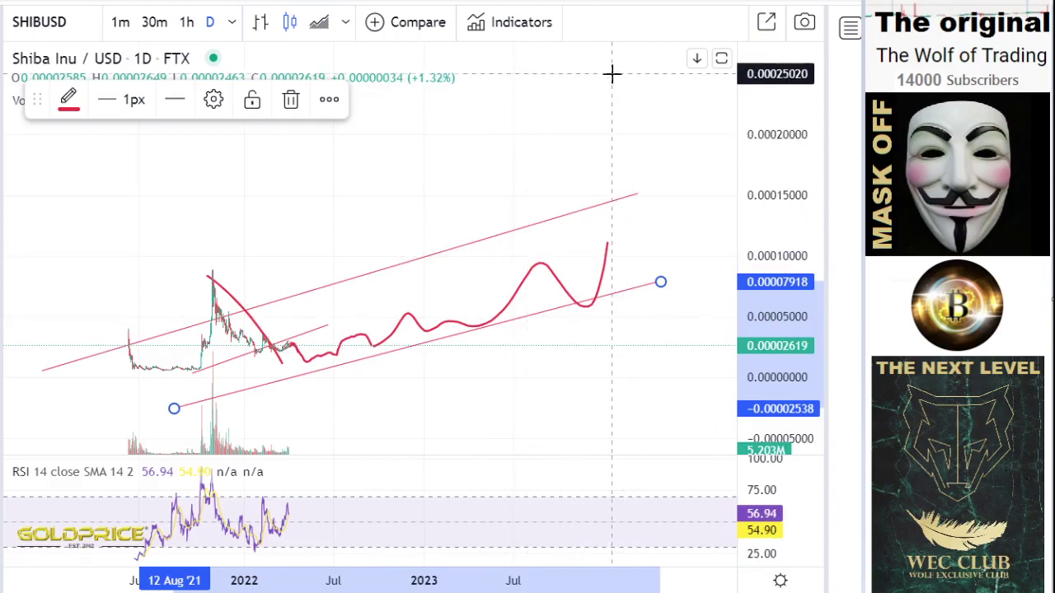
Step: Examine the rising channel and the long-term projection on the daily SHIBUSD chart at progressively more compressed price scales
left_click_drag(236, 372, 631, 344)
scroll(617, 349, "up", 4)
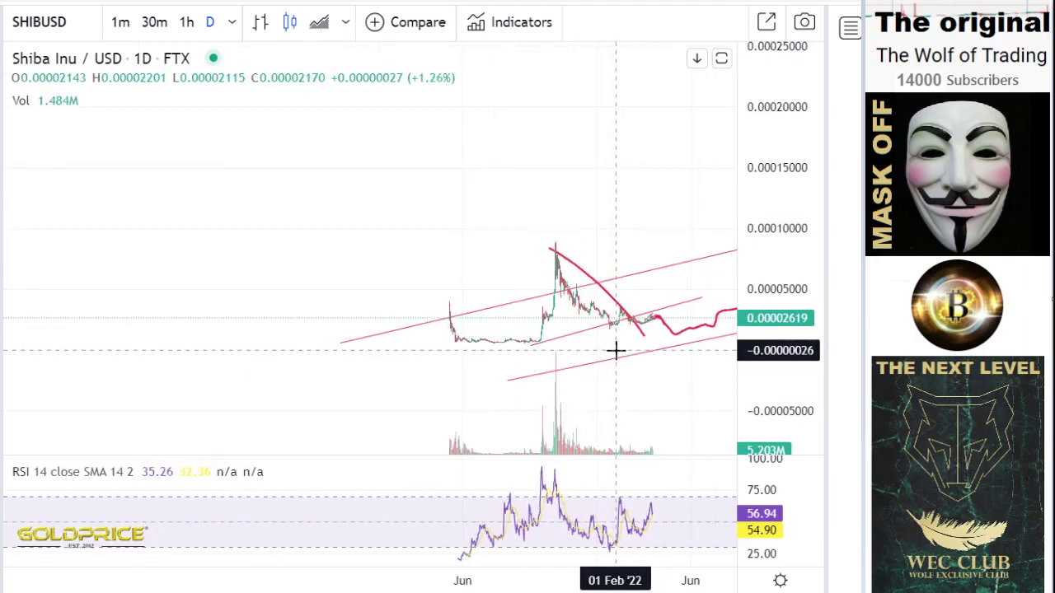
scroll(616, 359, "up", 3)
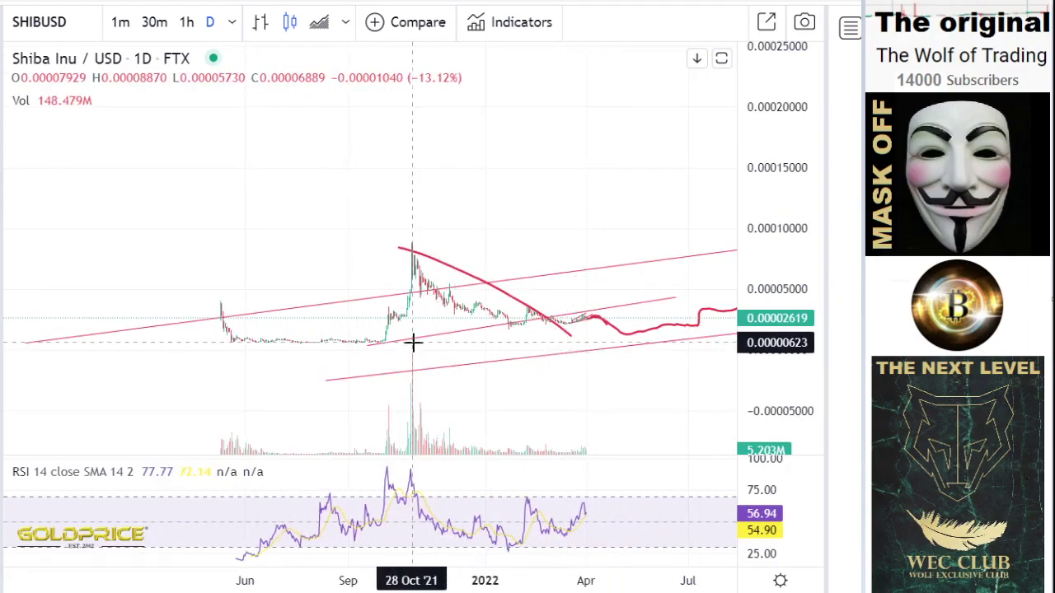
scroll(388, 260, "down", 5)
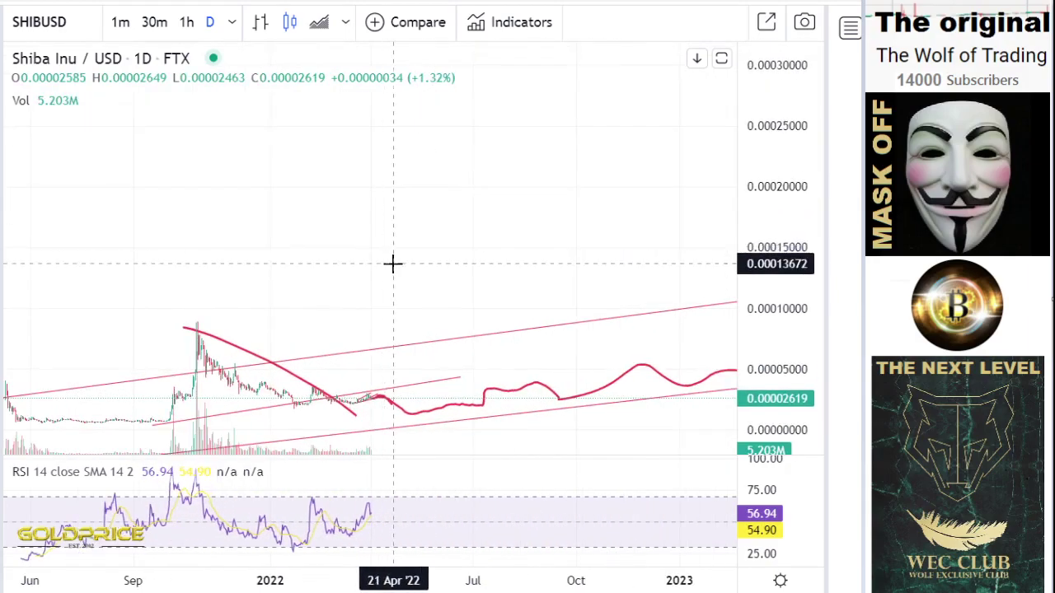
scroll(393, 264, "down", 4)
left_click_drag(777, 288, 758, 447)
left_click_drag(594, 393, 484, 400)
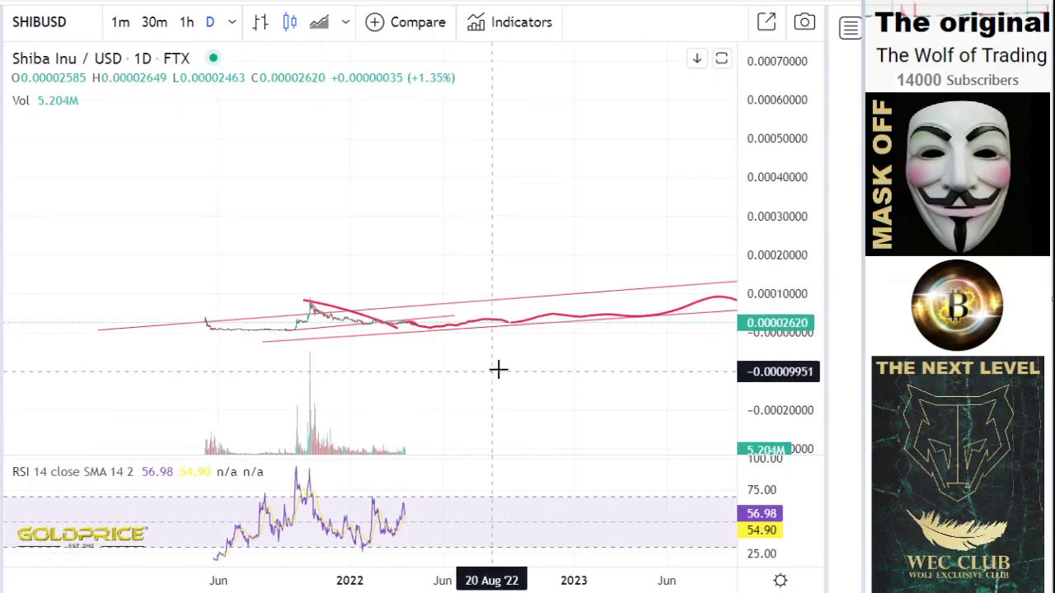
scroll(614, 333, "down", 3)
left_click_drag(763, 254, 760, 398)
left_click_drag(584, 403, 306, 417)
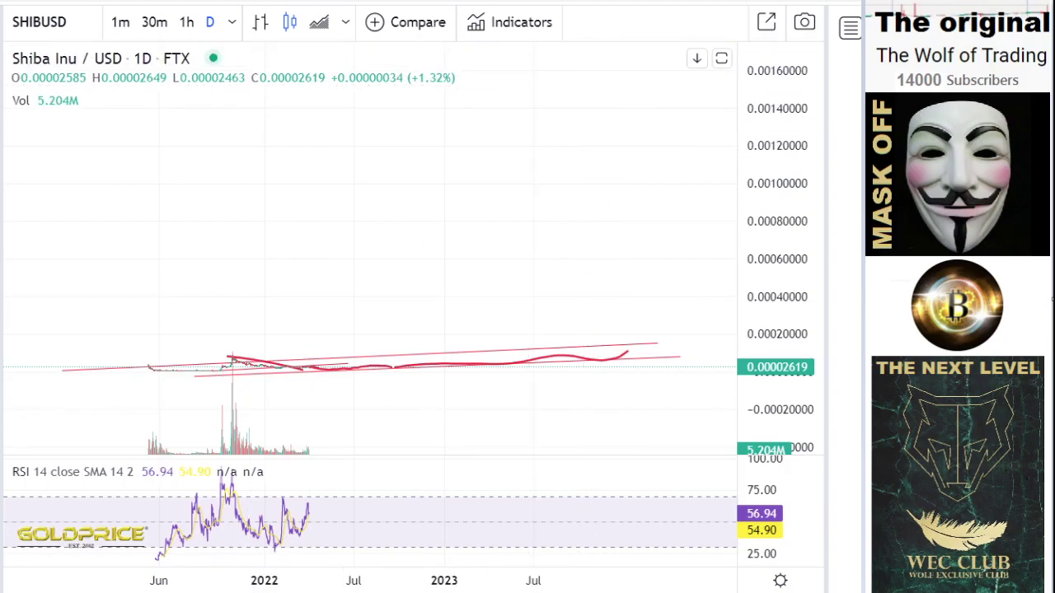
Step: Draw a nearly level trend line far above the SHIBUSD projection, starting at 0.00152642 and running back to early 2023
left_click(3, 64)
left_click(49, 64)
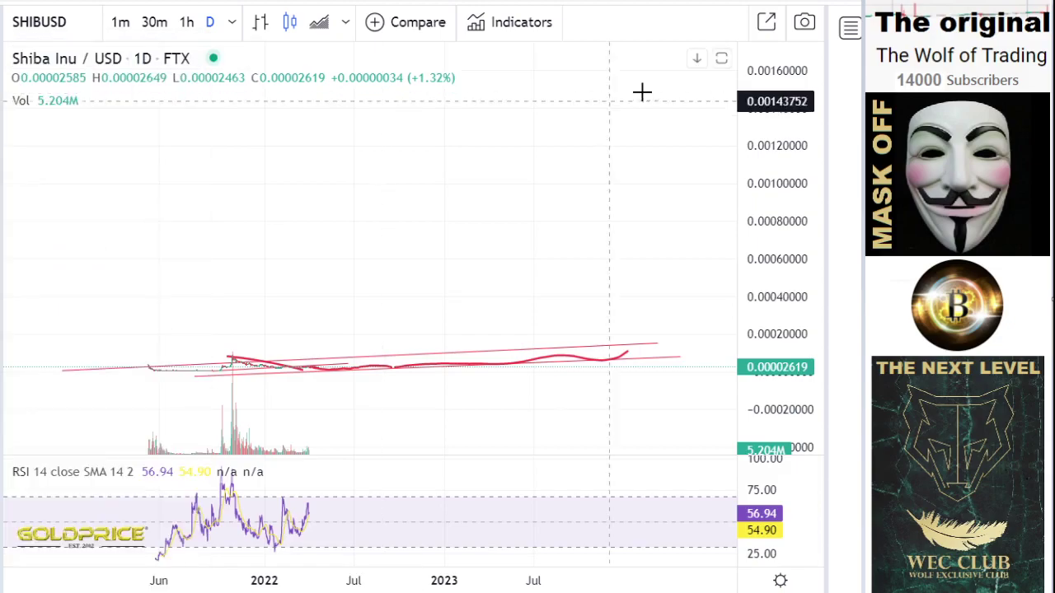
left_click(685, 85)
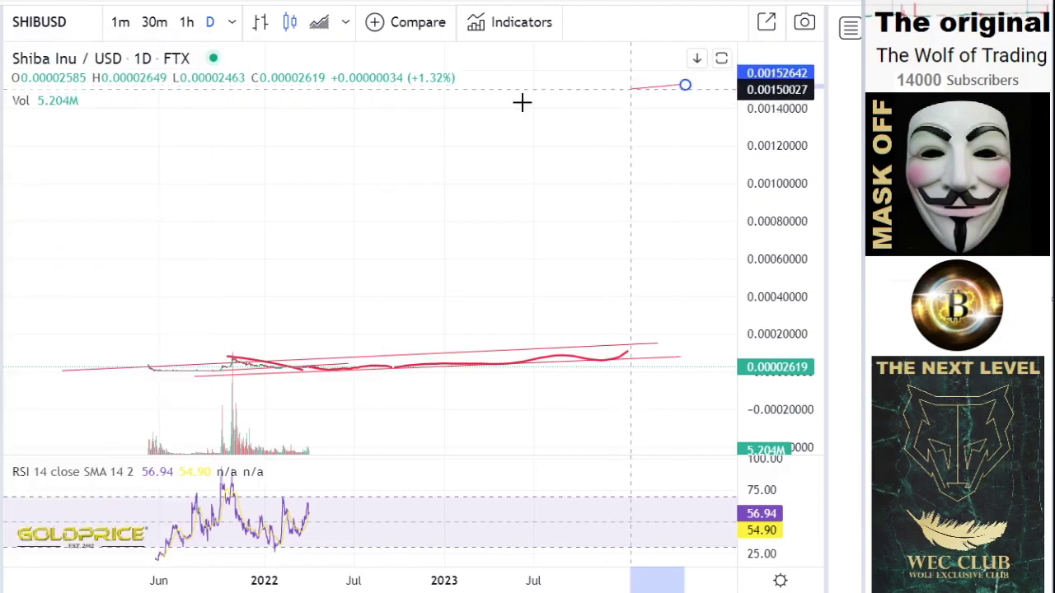
left_click(449, 98)
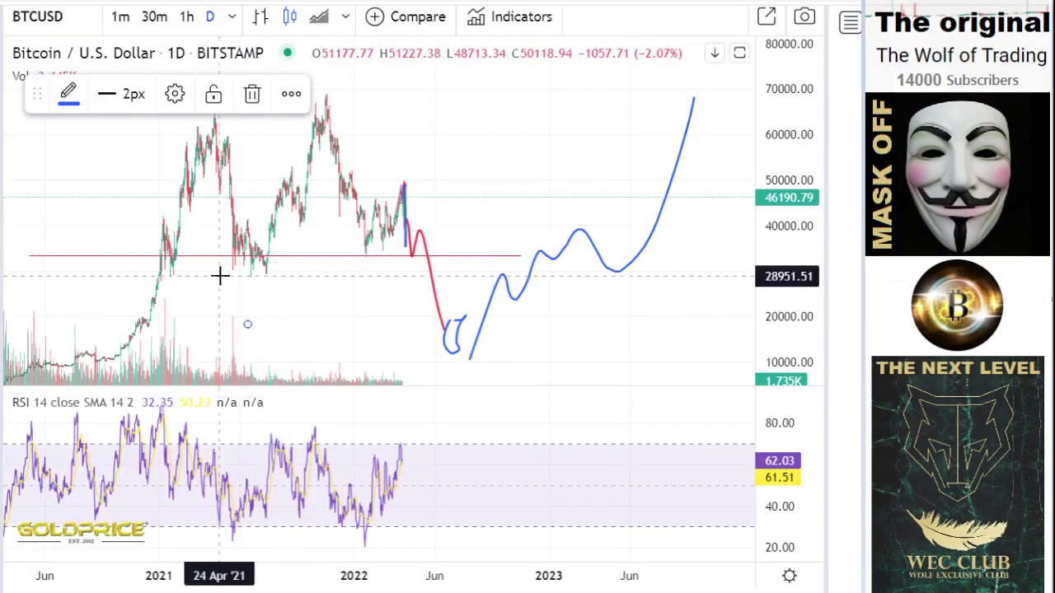
Step: Enlarge the daily BTCUSD price pane over the RSI pane and compress the price scale to reach 100000
scroll(449, 276, "down", 2)
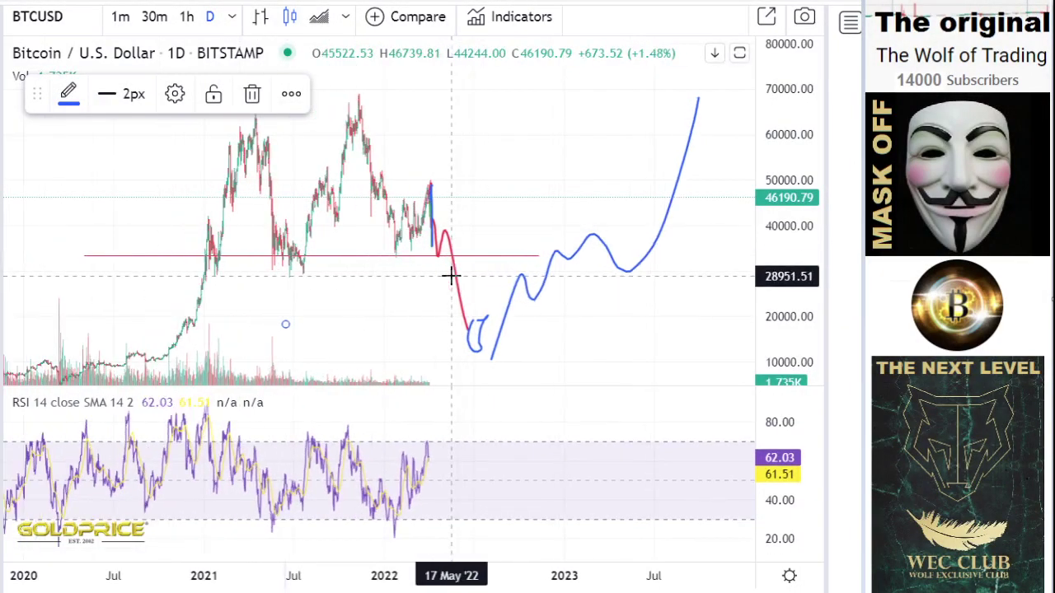
left_click_drag(546, 388, 565, 455)
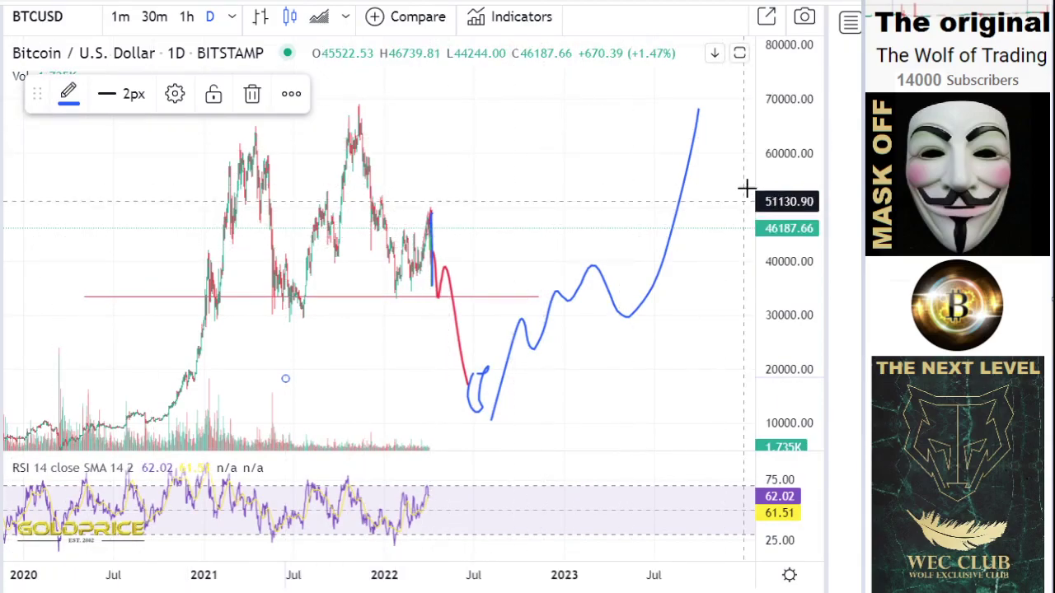
left_click_drag(754, 185, 758, 306)
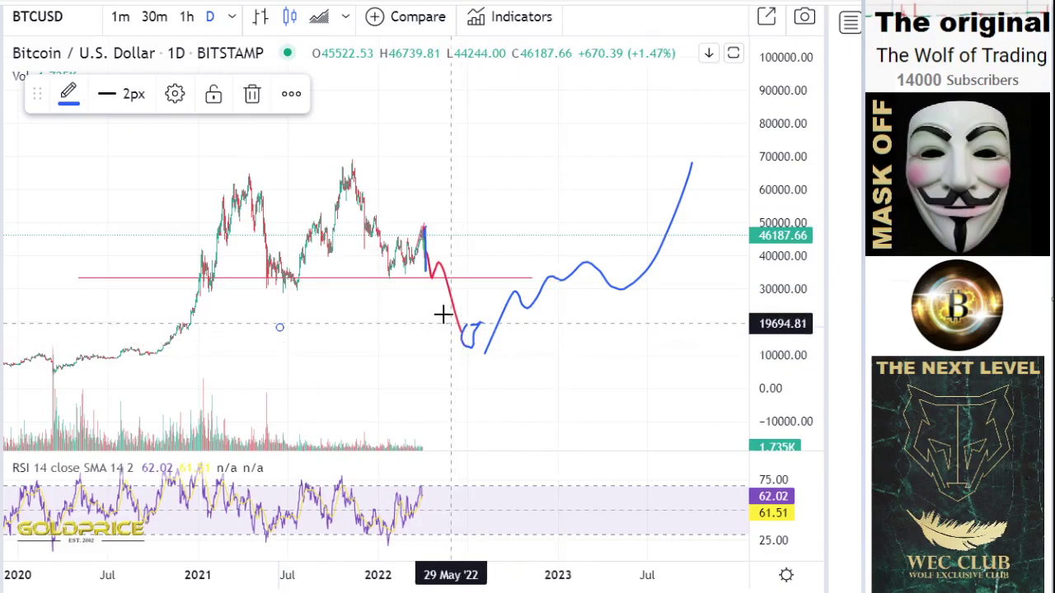
Step: Switch the BTCUSD chart to the 4-hour interval and stretch the price scale to about 24000 to 64000
left_click(235, 23)
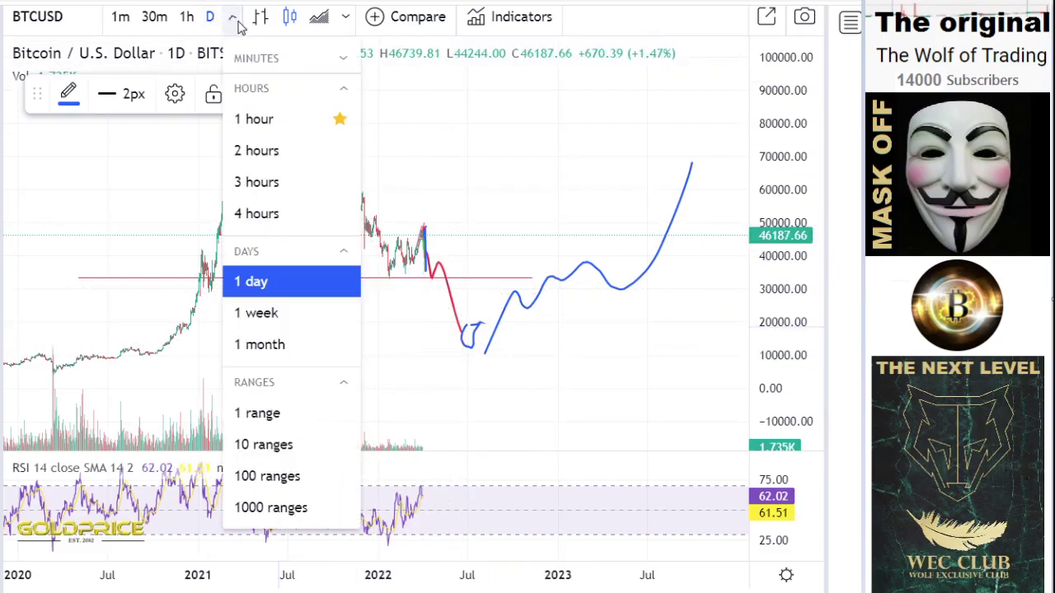
left_click(275, 209)
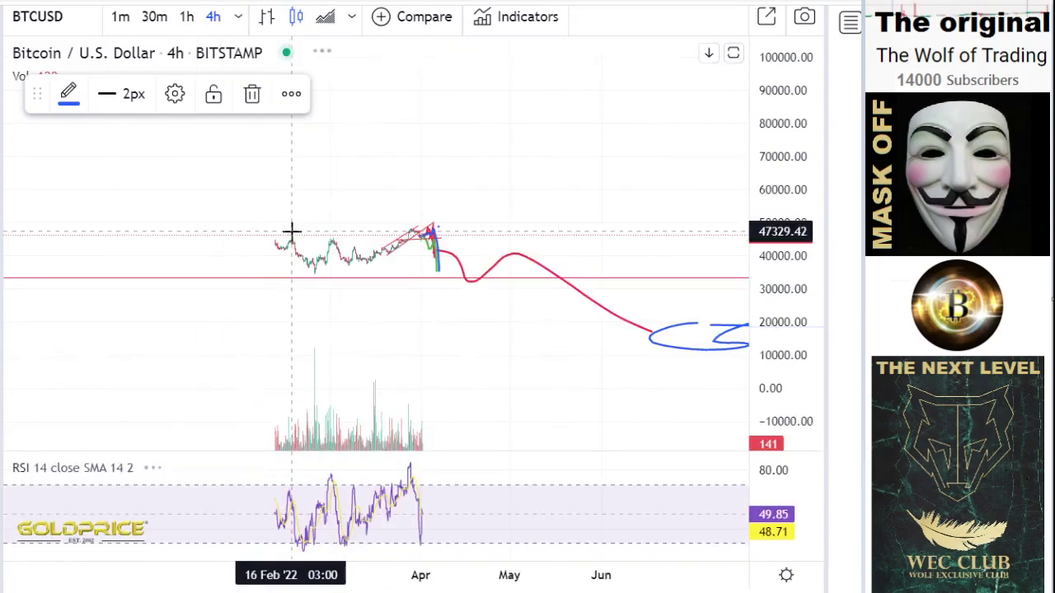
left_click_drag(767, 355, 754, 21)
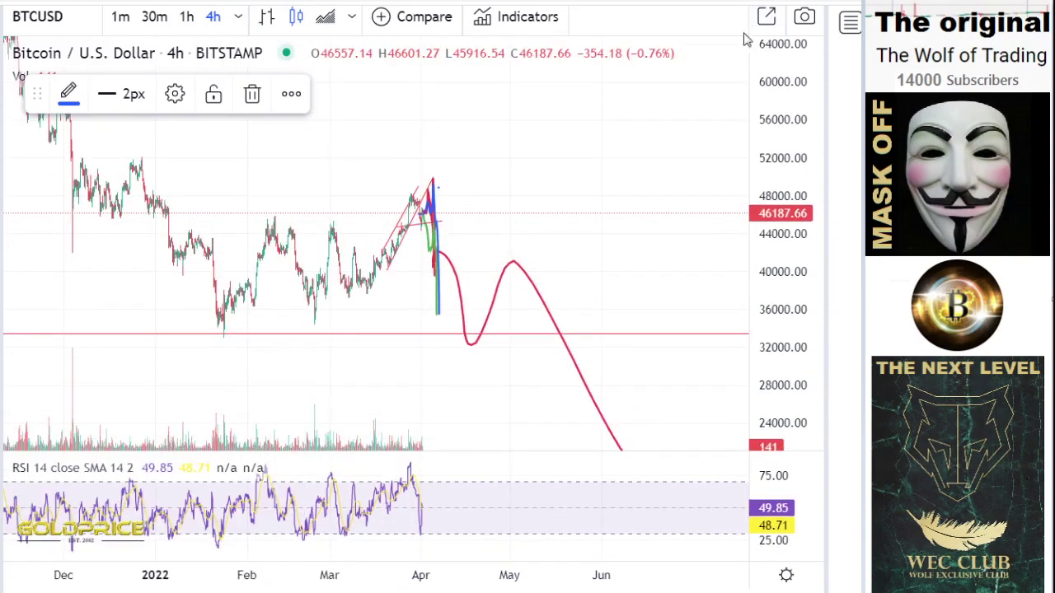
scroll(486, 229, "up", 3)
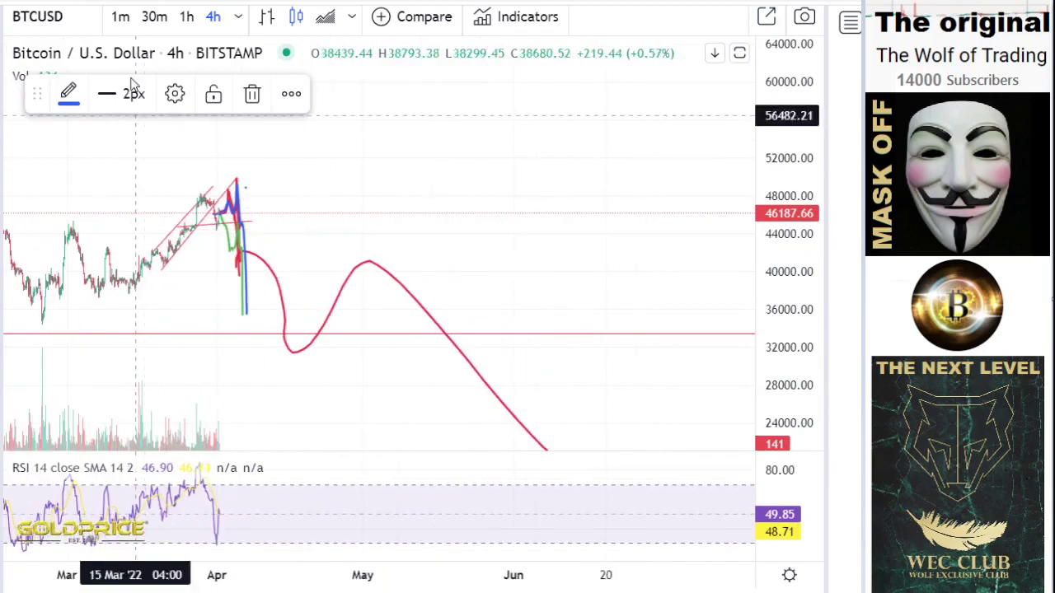
Step: Switch BTCUSD to the 30-minute interval and stretch the price scale to about 42000 to 53000 around the April projections
left_click(186, 16)
left_click(154, 17)
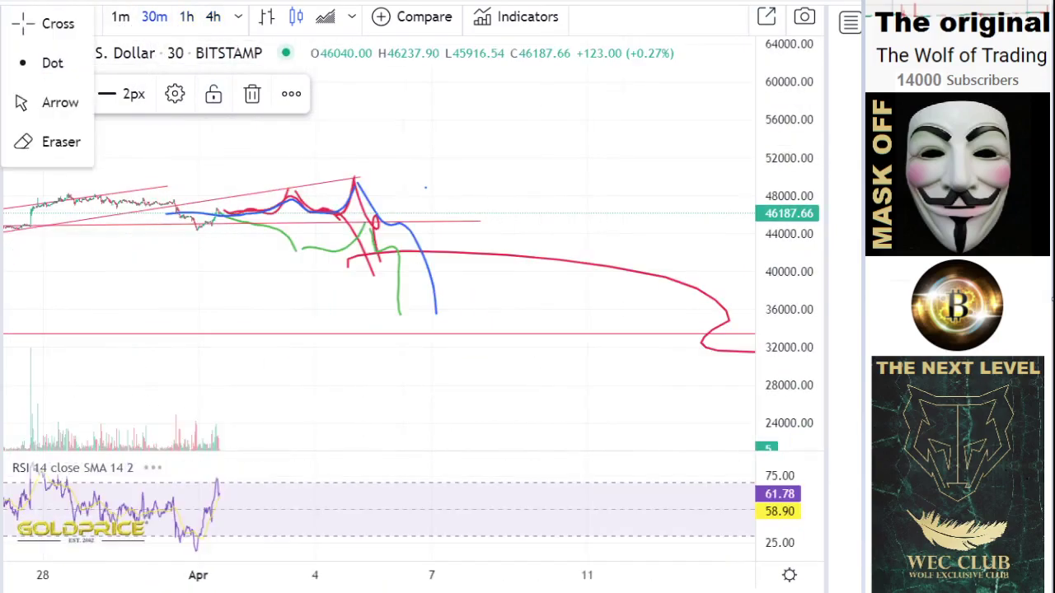
left_click_drag(264, 288, 477, 336)
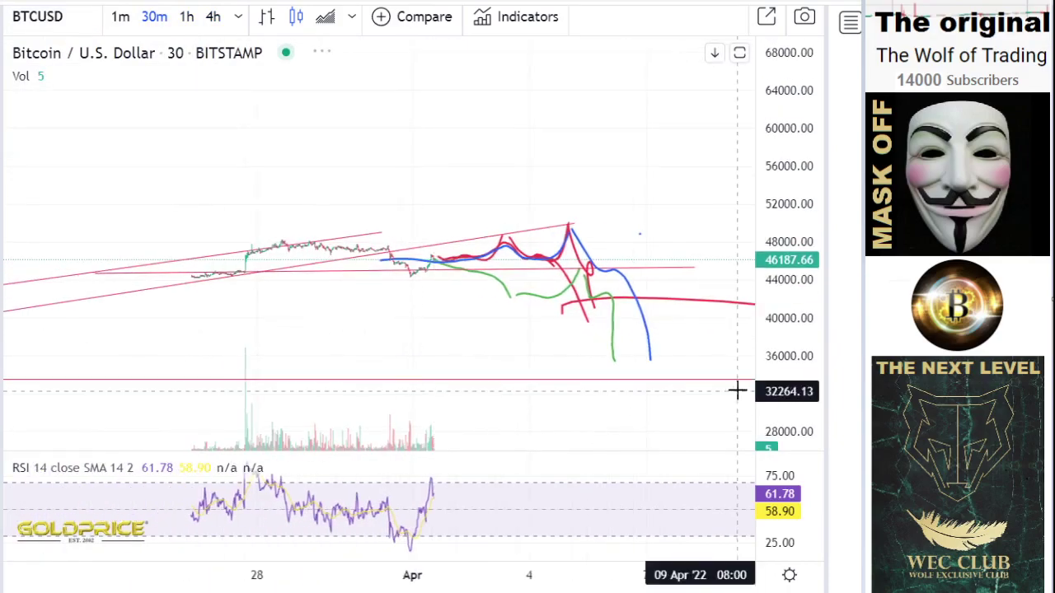
left_click_drag(757, 367, 752, 59)
left_click_drag(756, 286, 756, 338)
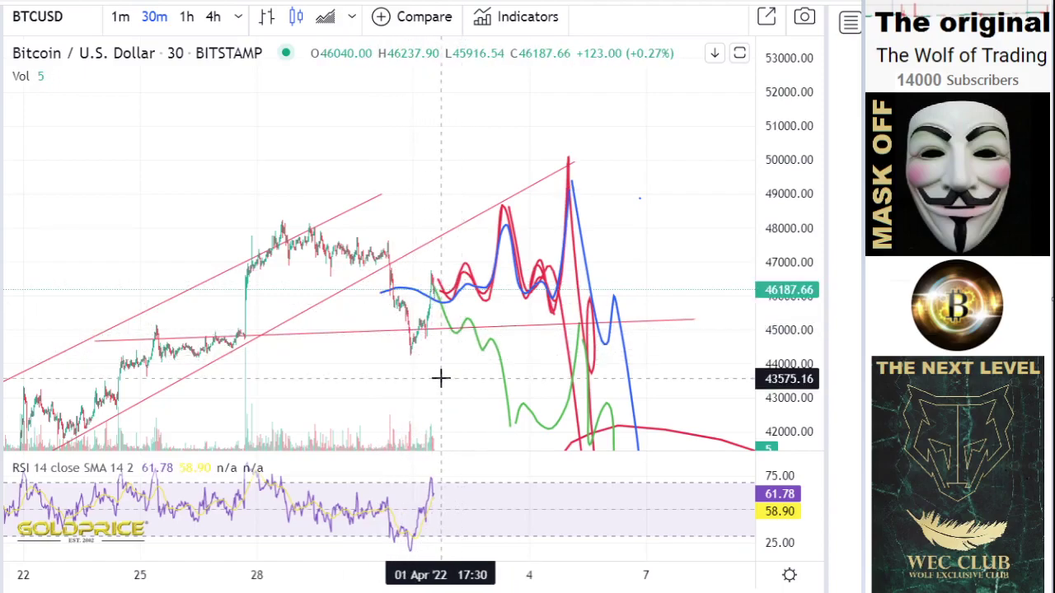
left_click_drag(428, 368, 373, 360)
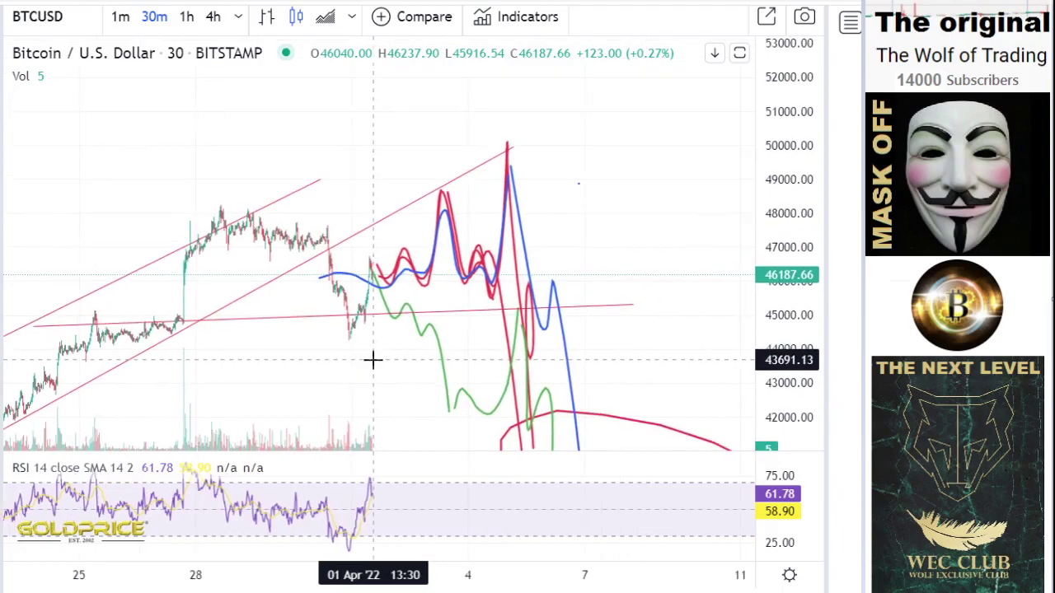
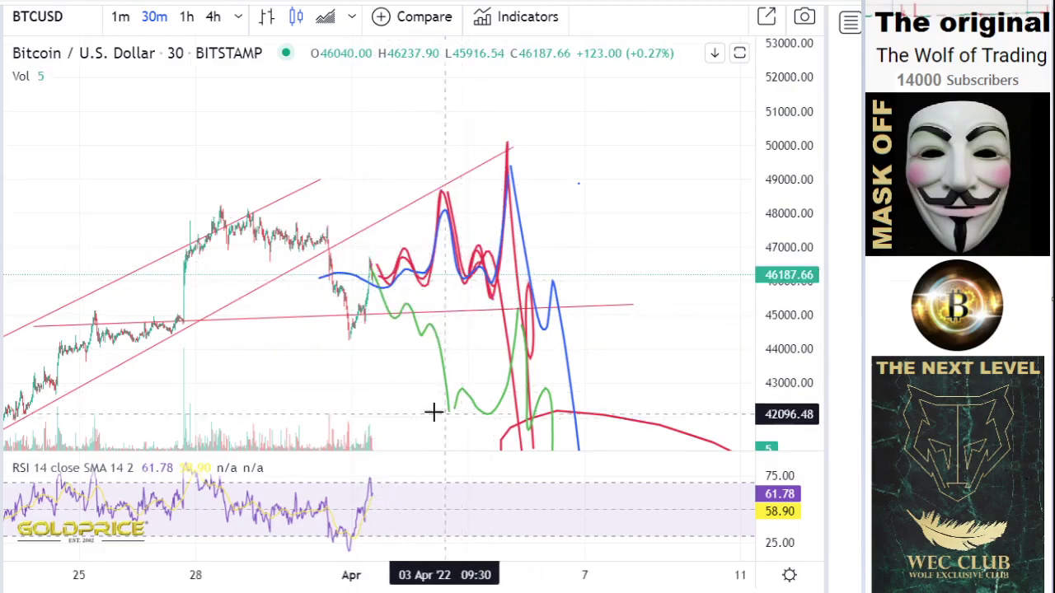
Step: Examine the red, blue and green short-term projections on the 30-minute BTCUSD chart down to the horizontal support line
left_click_drag(394, 393, 375, 326)
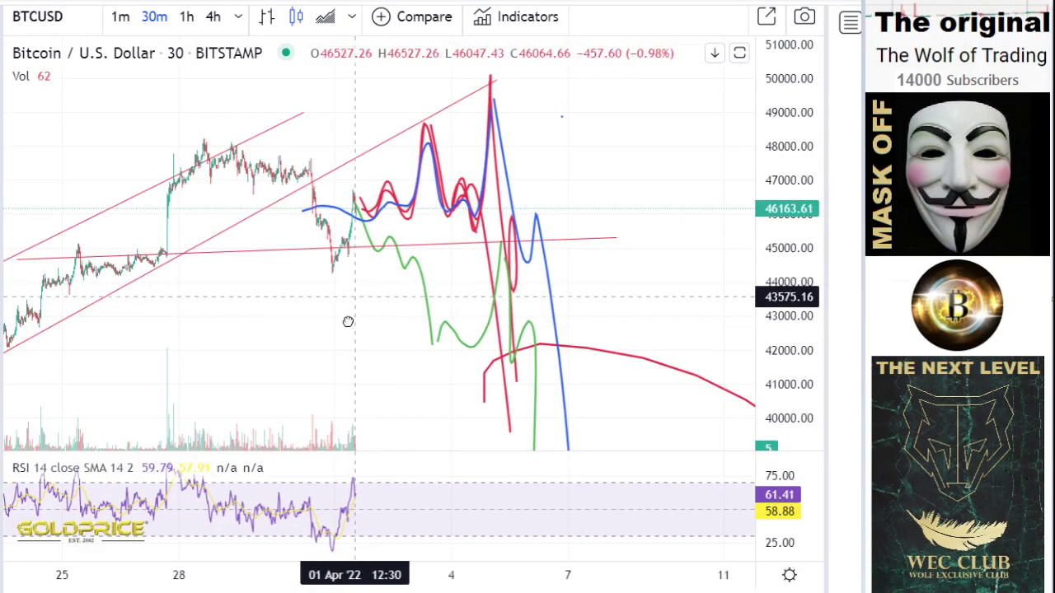
left_click_drag(348, 321, 344, 327)
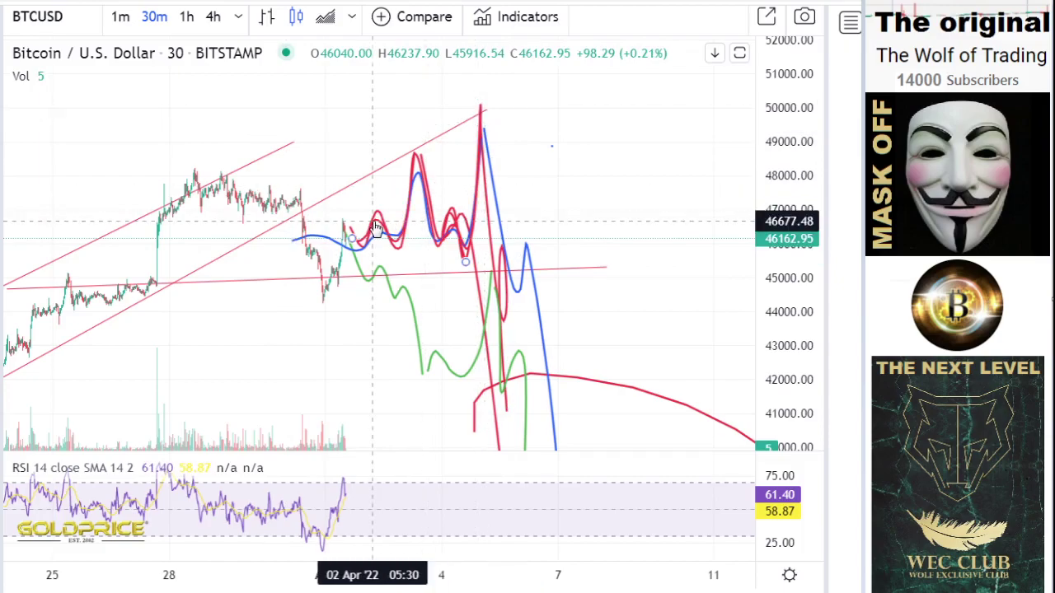
scroll(525, 172, "down", 3)
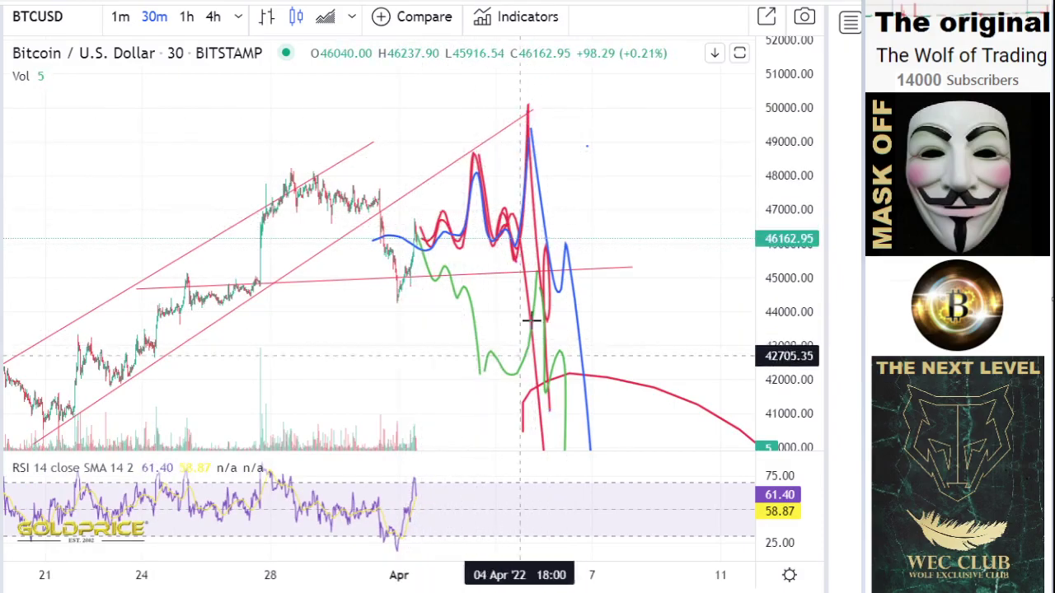
scroll(454, 352, "down", 3)
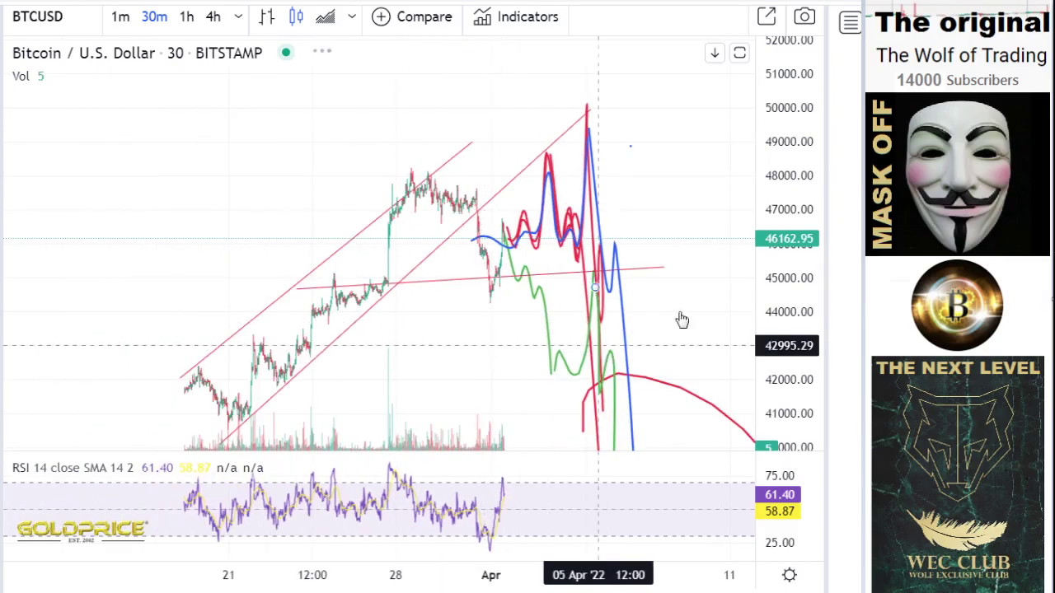
left_click_drag(791, 268, 790, 351)
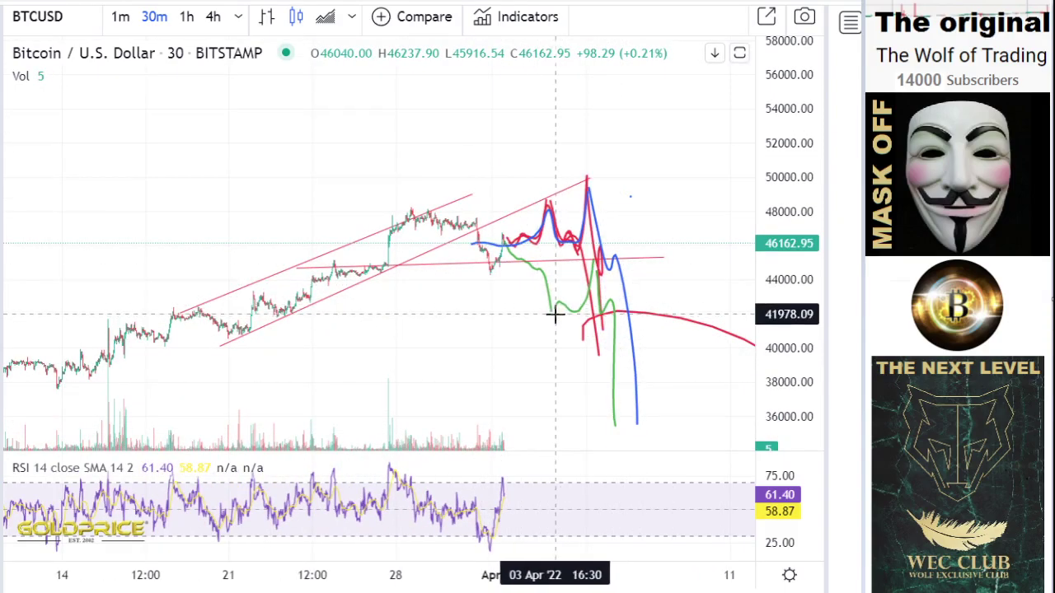
left_click_drag(474, 296, 441, 209)
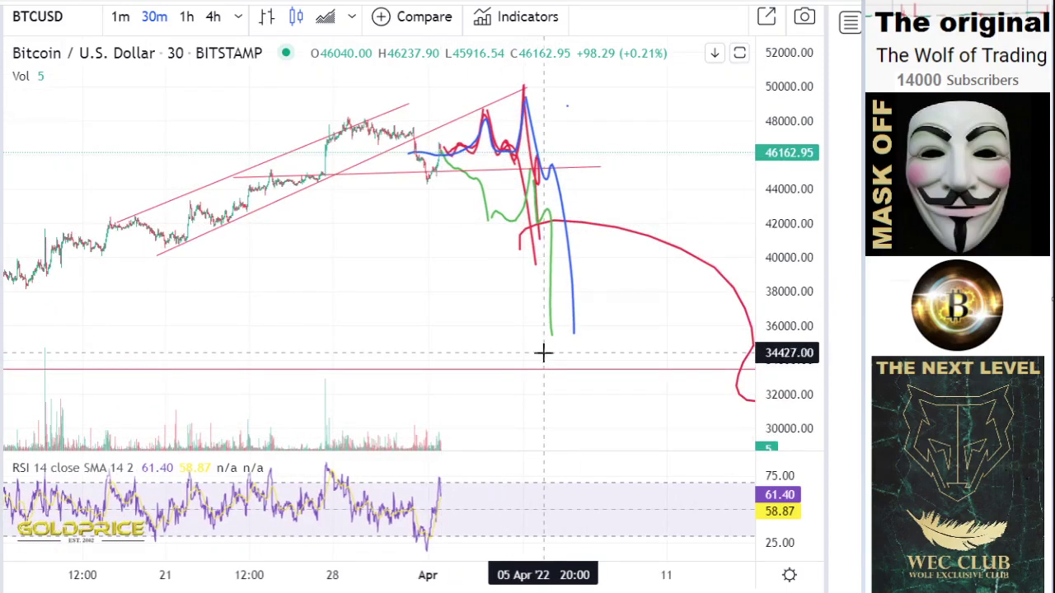
scroll(542, 350, "down", 1)
Step: Set the BTCUSD chart to 4 hours and return it to the 1-day interval, compressing the price scale to show the whole projection
left_click(220, 23)
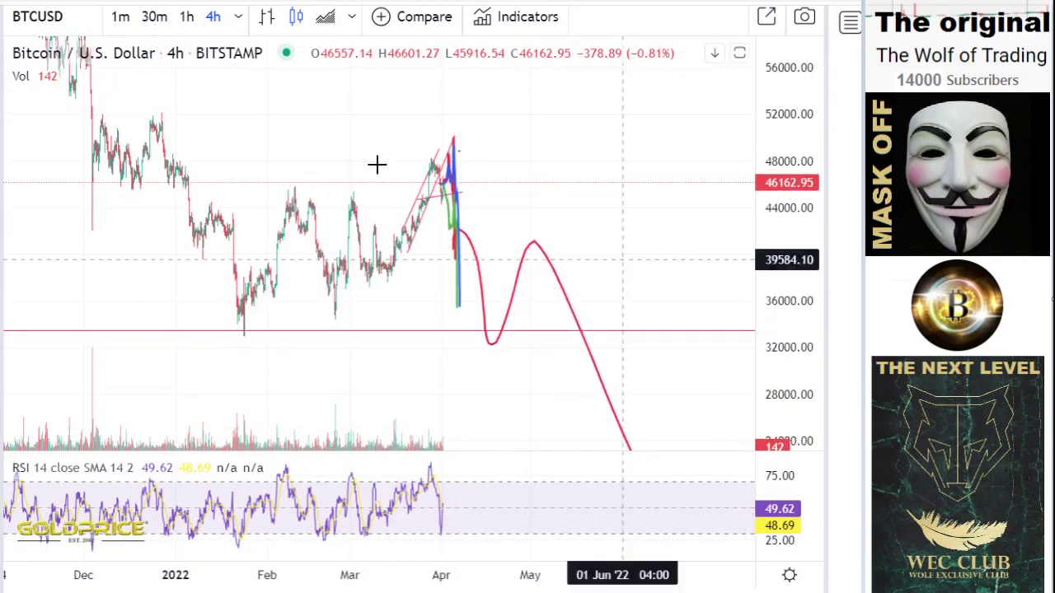
left_click(242, 17)
left_click(268, 280)
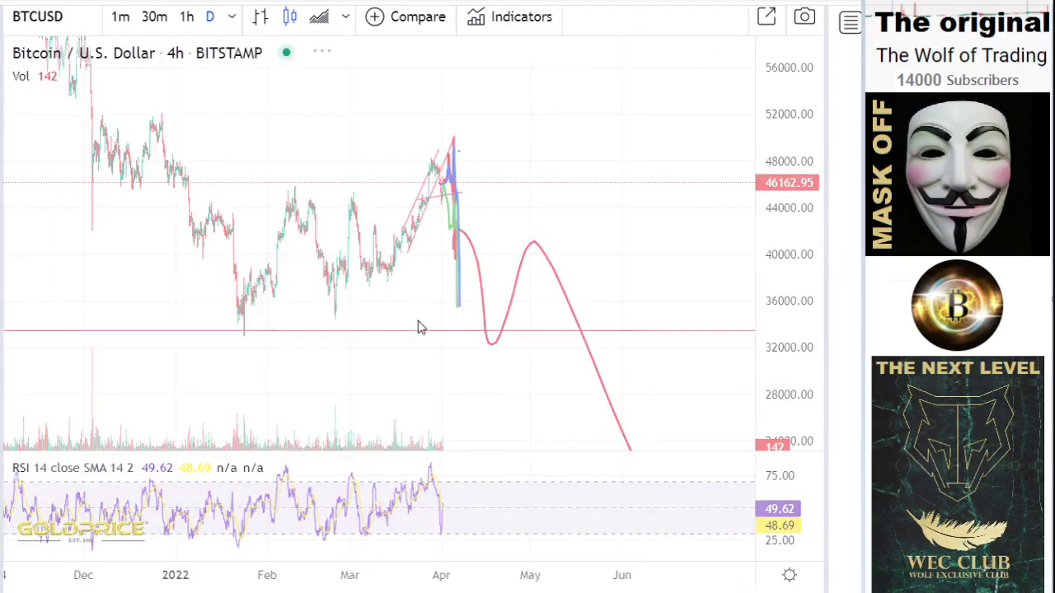
left_click_drag(764, 201, 765, 373)
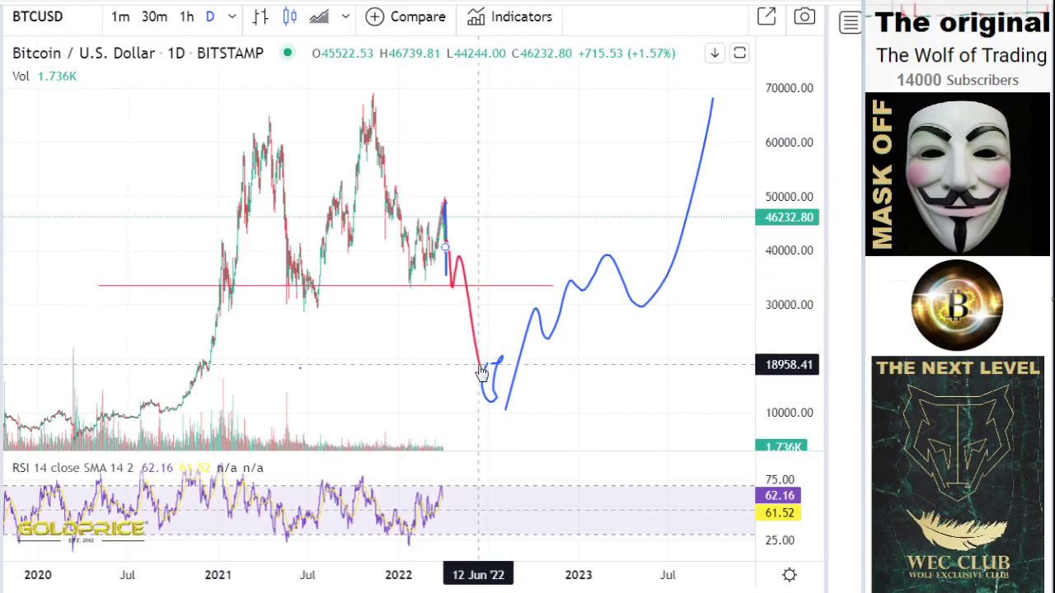
Step: Examine the long-term BTCUSD projection on the daily chart, from the circled mid-2022 low to its 2023 peak
left_click(3, 23)
left_click(3, 23)
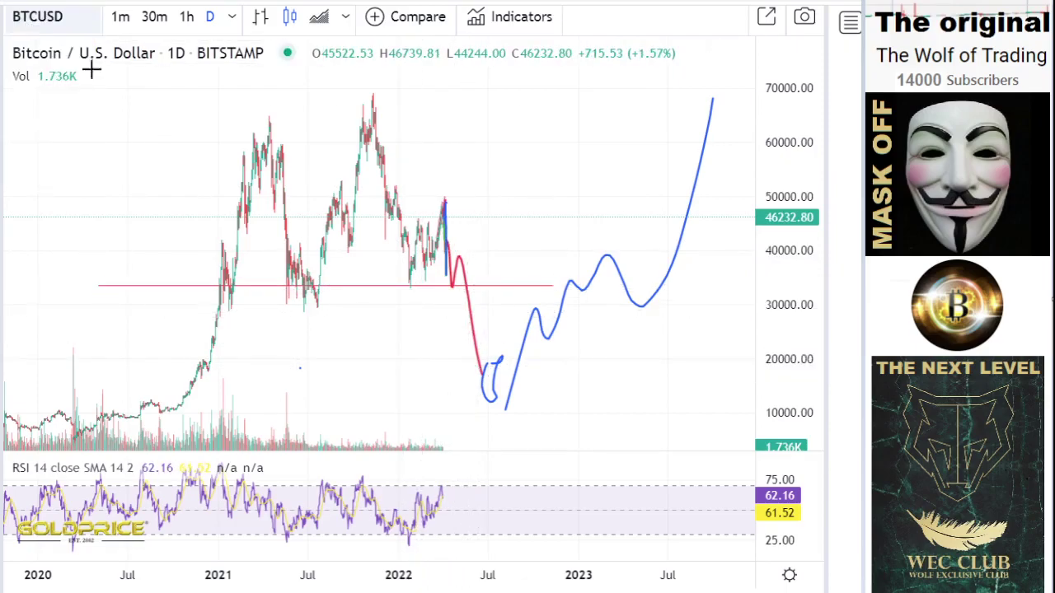
left_click_drag(423, 334, 489, 284)
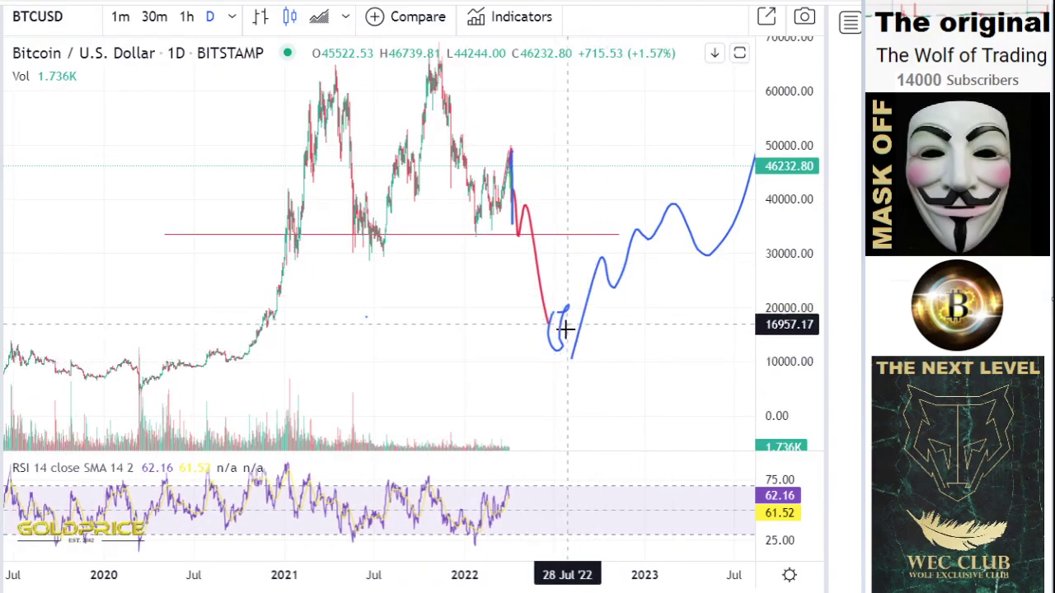
left_click_drag(561, 207, 541, 226)
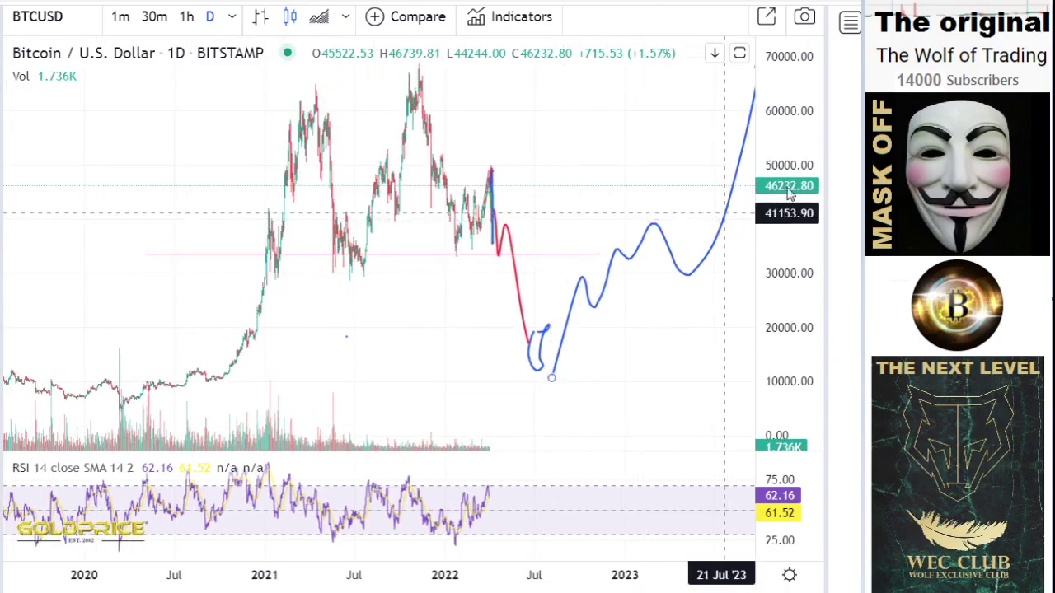
left_click_drag(779, 200, 779, 235)
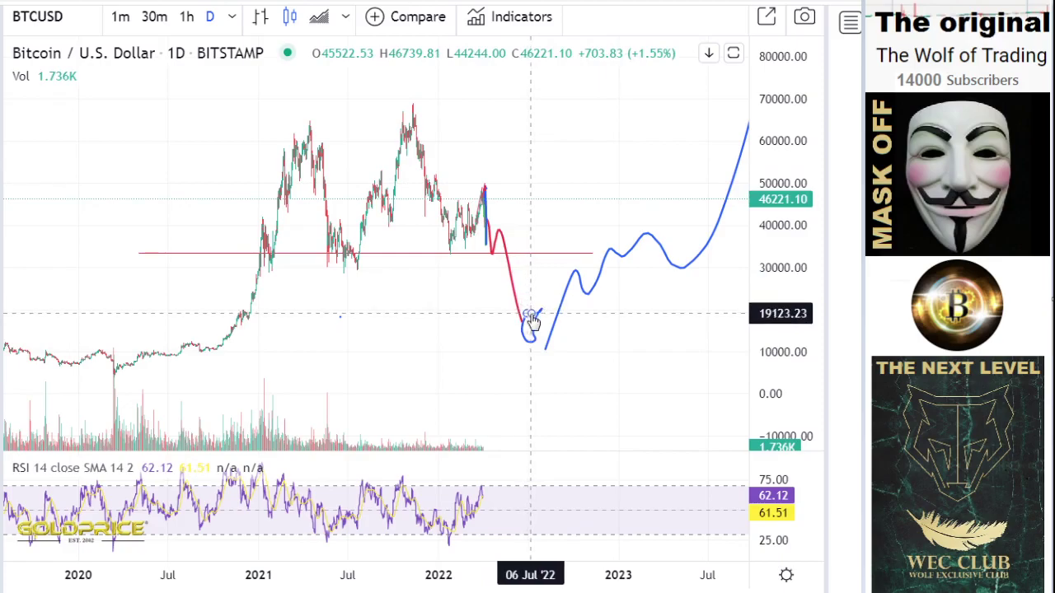
left_click_drag(544, 283, 337, 367)
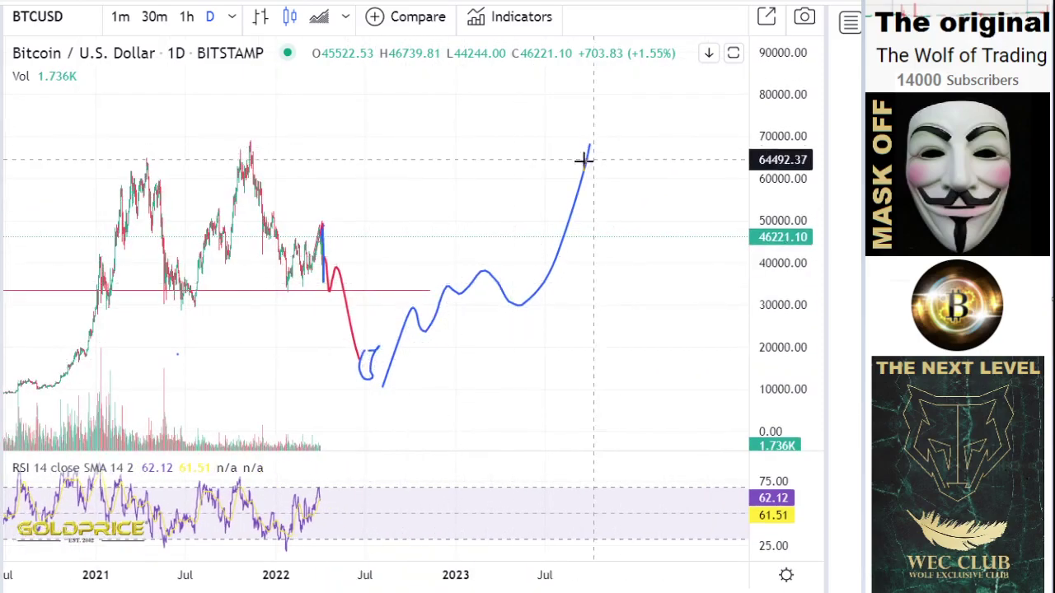
left_click_drag(541, 176, 446, 215)
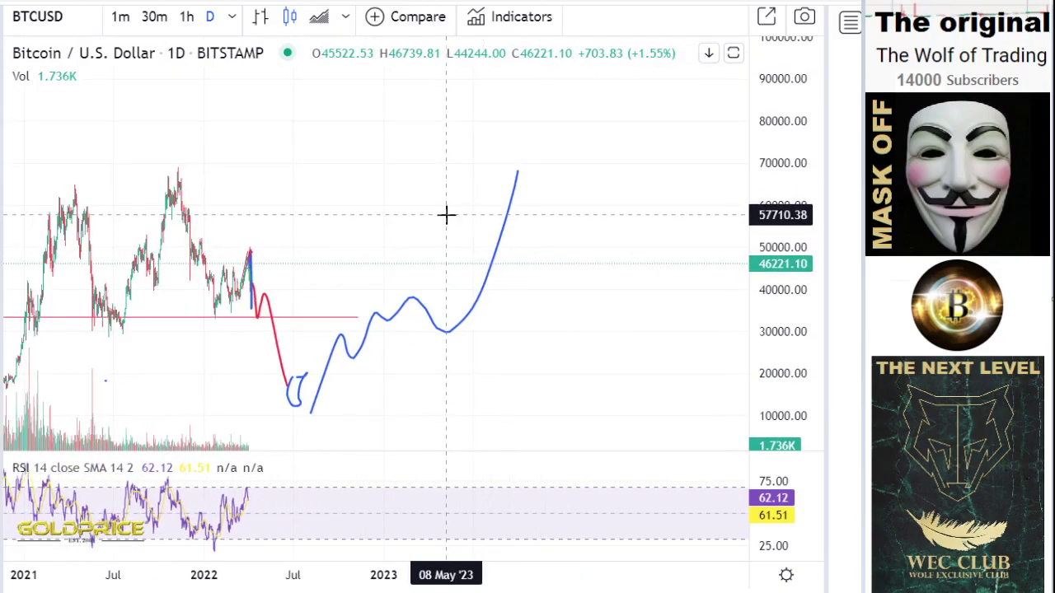
Step: Brush the daily BTCUSD projection onward from its 2023 peak, dipping to about 44000 and climbing to about 92000
left_click(2, 141)
left_click(43, 131)
mouse_move(519, 189)
left_mouse_down()
mouse_move(541, 160)
mouse_move(632, 236)
mouse_move(719, 69)
left_mouse_up()
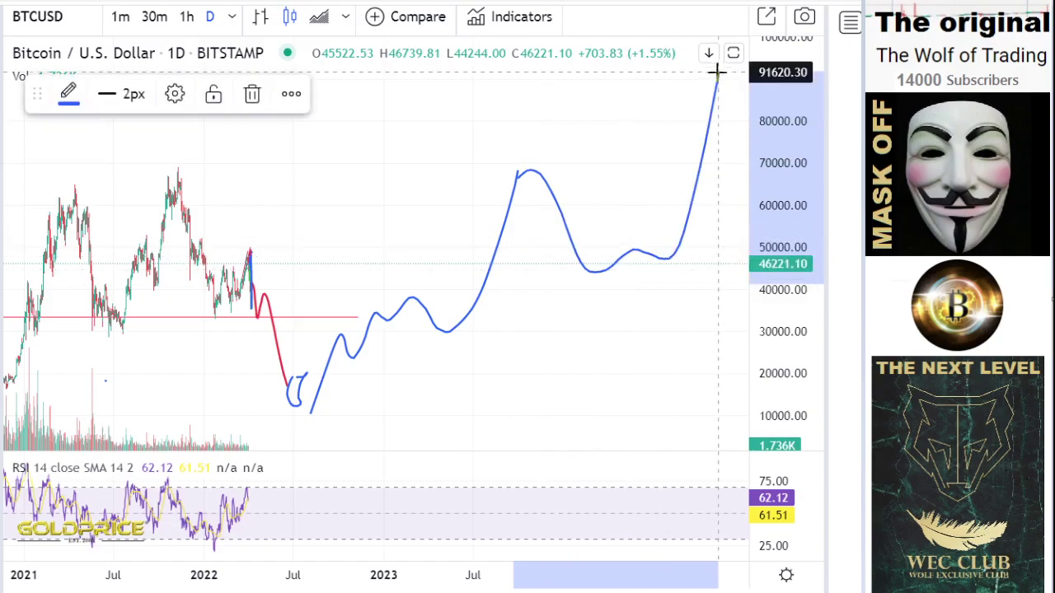
Step: Switch BTCUSD to the 1-week interval and compress the price scale to about -100000 to 200000
left_click(232, 17)
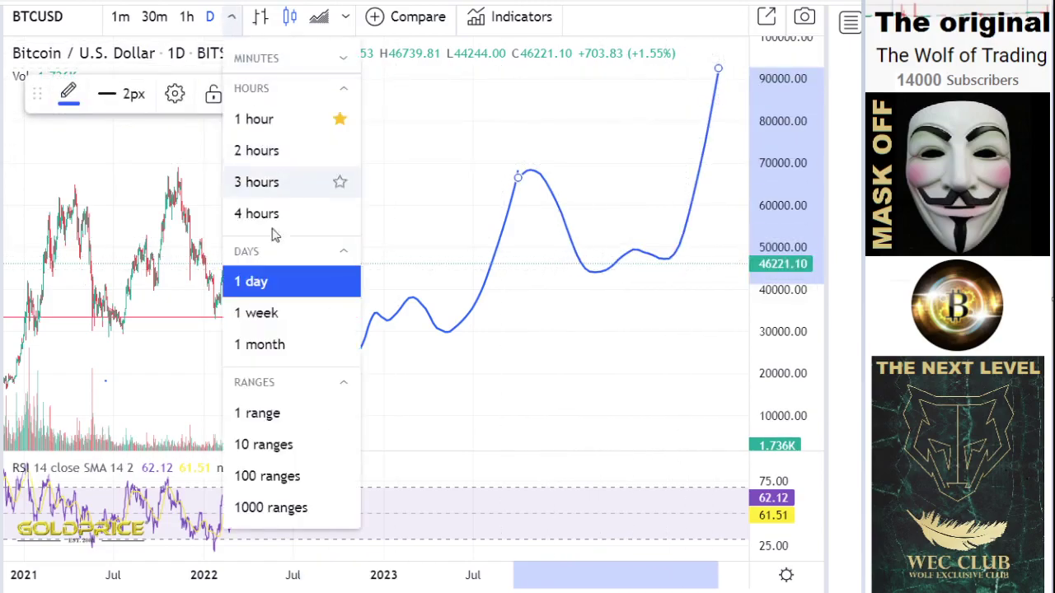
left_click(285, 313)
left_click_drag(796, 223, 765, 421)
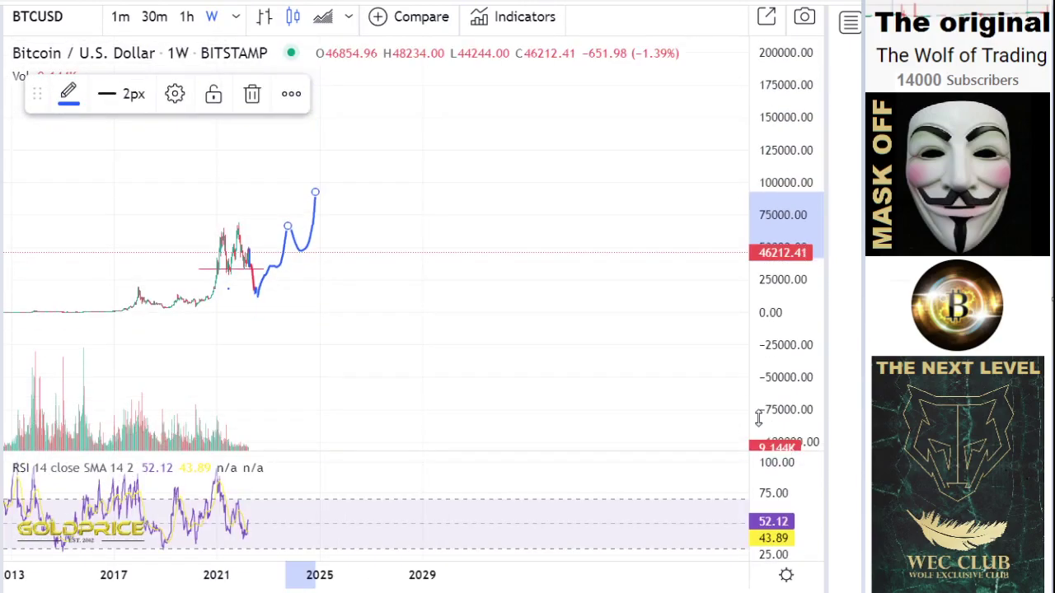
Step: Brush another projected wave on the weekly chart, from about 94000 down to about 77000 and up to about 103000 in 2026
left_click(2, 131)
left_click(24, 132)
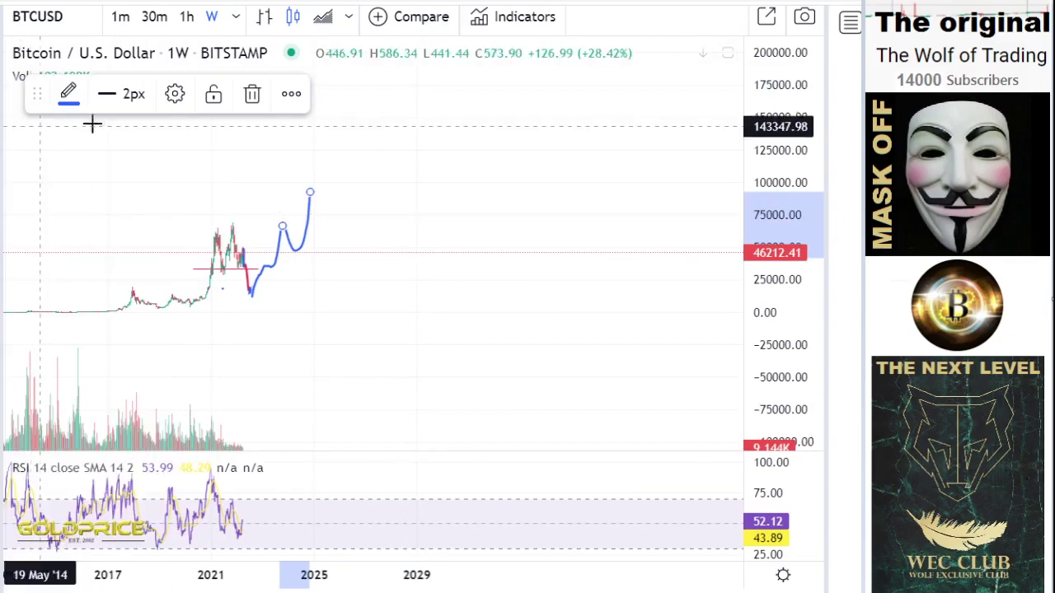
left_click_drag(310, 192, 336, 215)
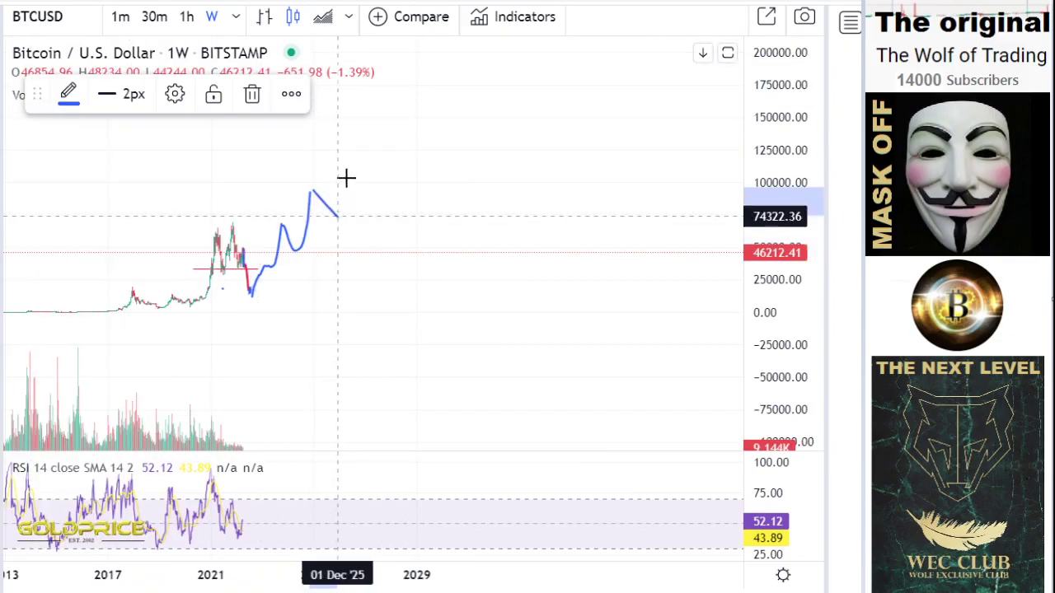
left_click_drag(345, 178, 346, 178)
left_click(3, 26)
left_click(13, 29)
Step: Examine the full weekly BTCUSD price history together with the brushed projection out to 2026
left_click_drag(443, 302, 596, 365)
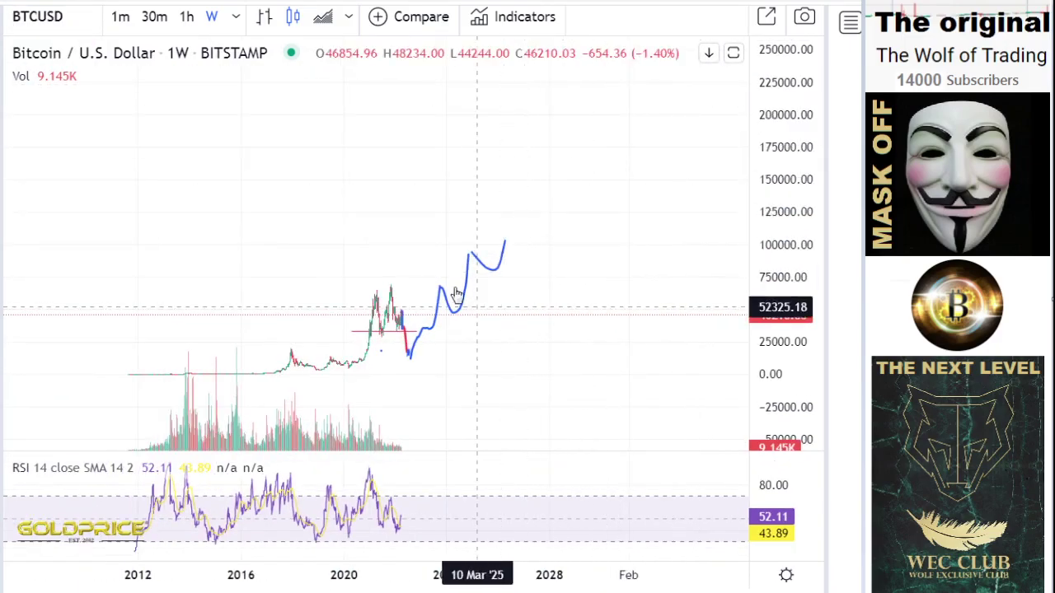
left_click_drag(546, 346, 617, 316)
scroll(596, 334, "up", 5)
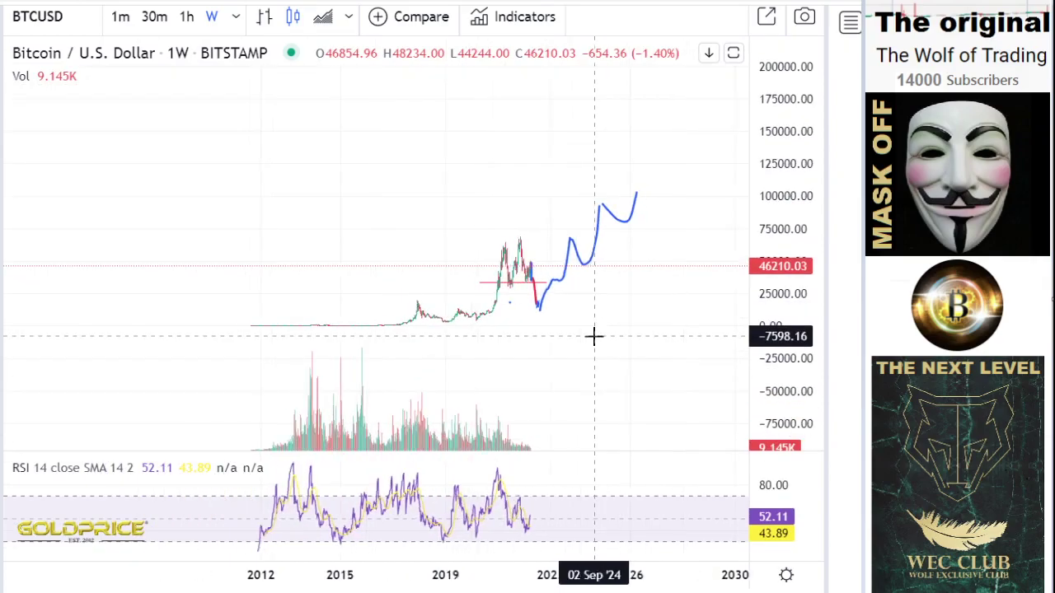
scroll(589, 335, "up", 3)
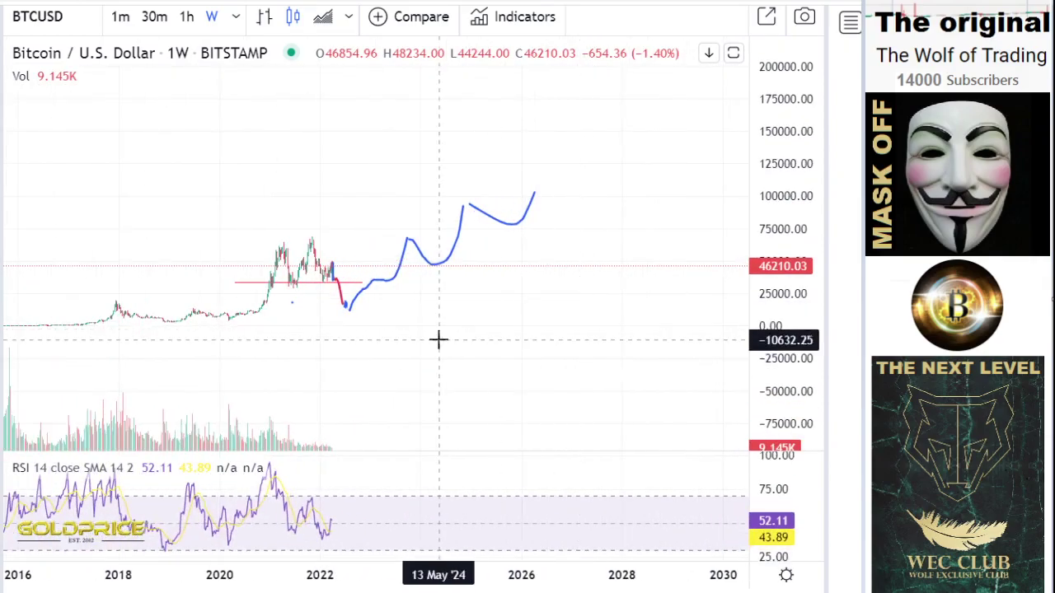
left_click_drag(454, 346, 677, 370)
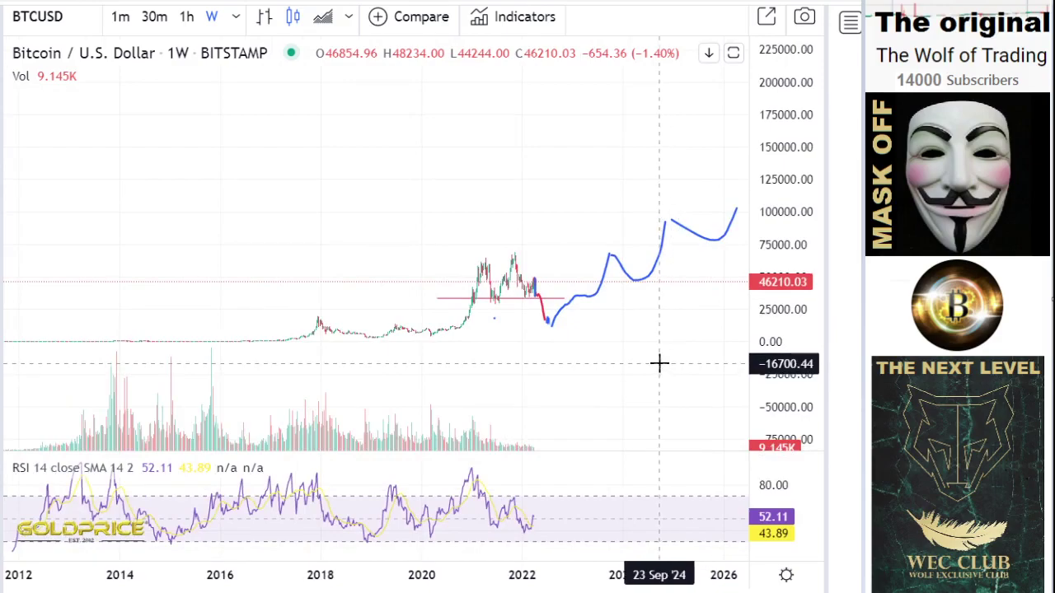
scroll(659, 363, "up", 3)
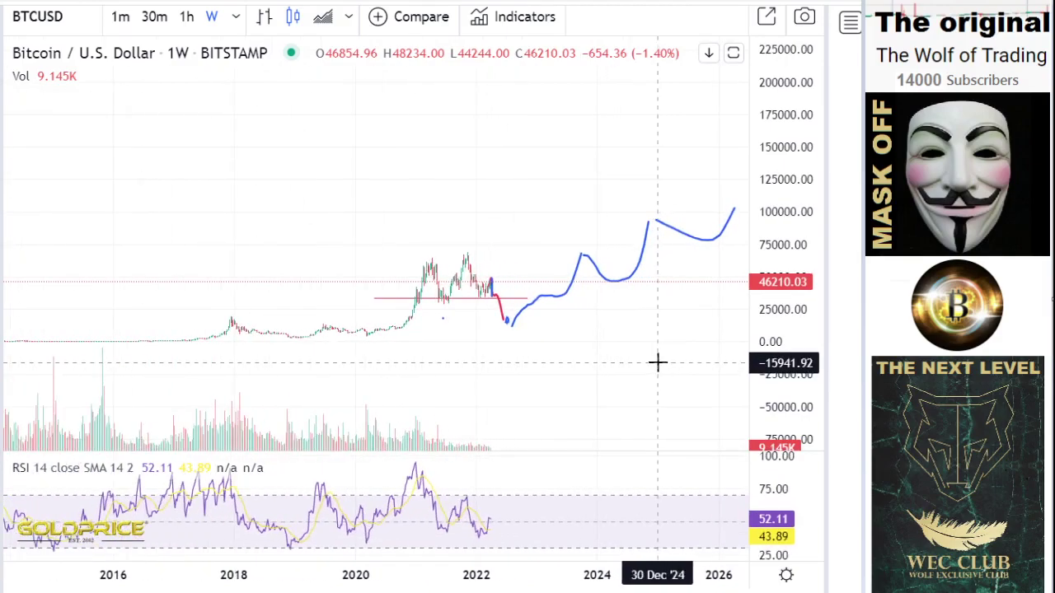
Step: Stretch the weekly price scale and examine the projected waves from the circled mid-2022 low to the 2026 high
left_click_drag(756, 366, 739, 183)
left_click_drag(594, 389, 645, 308)
scroll(607, 325, "up", 2)
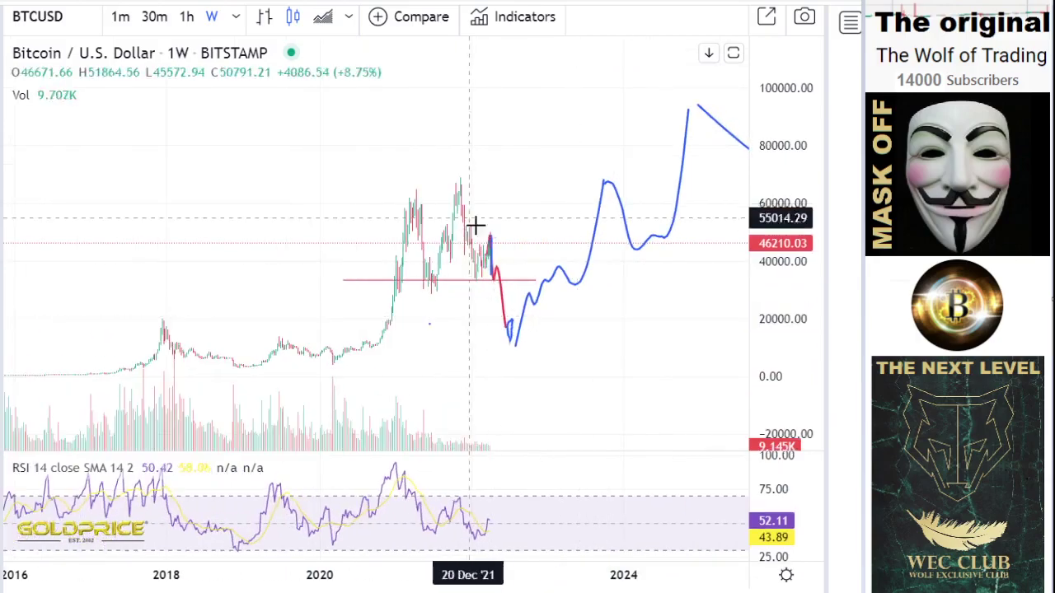
left_click_drag(533, 370, 412, 385)
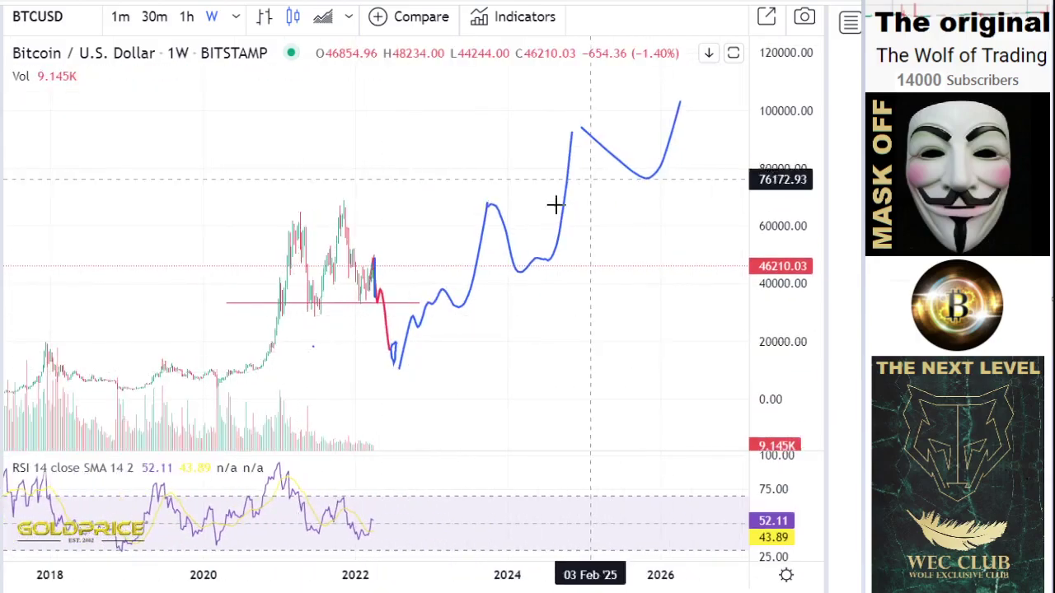
left_click_drag(593, 334, 453, 370)
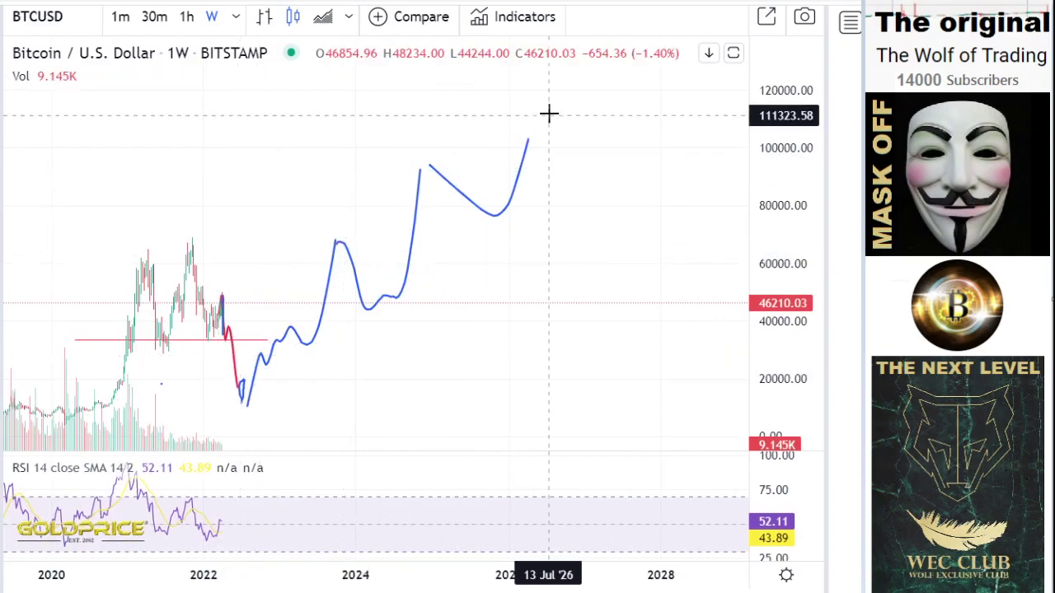
left_click_drag(560, 299, 665, 252)
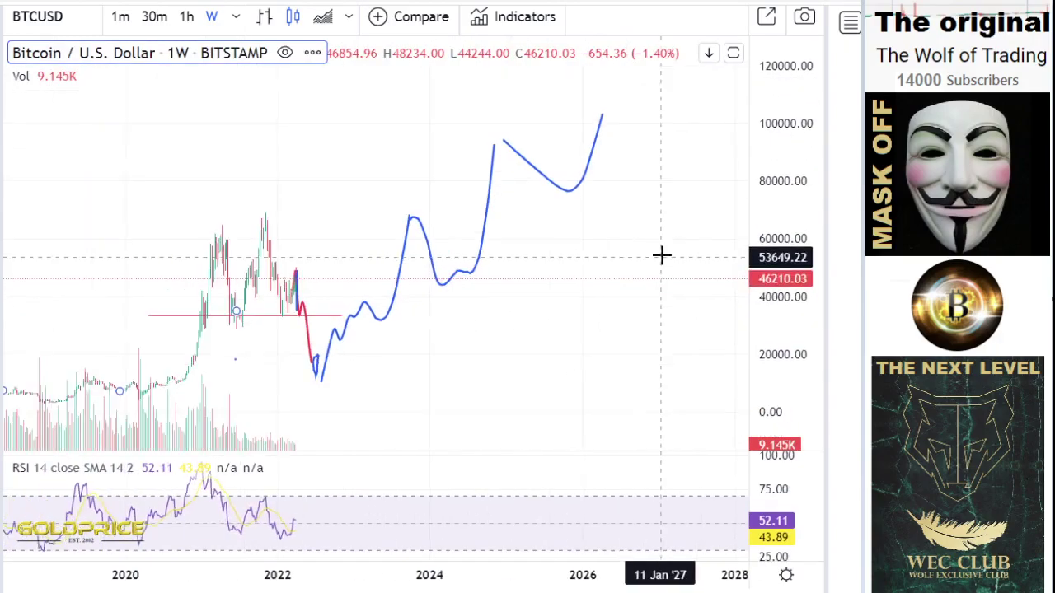
left_click_drag(475, 337, 648, 330)
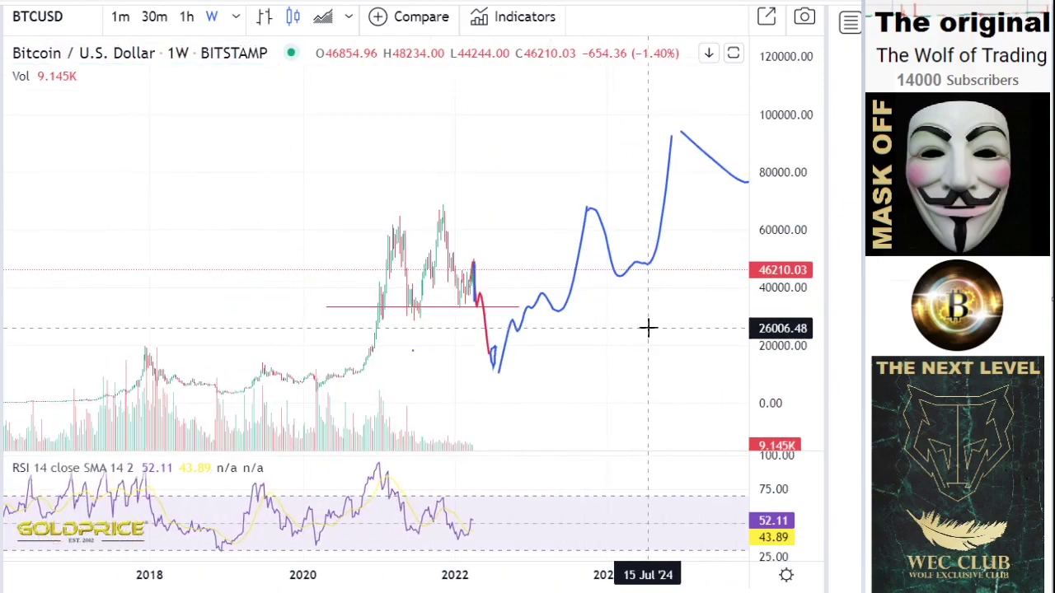
scroll(631, 324, "up", 5)
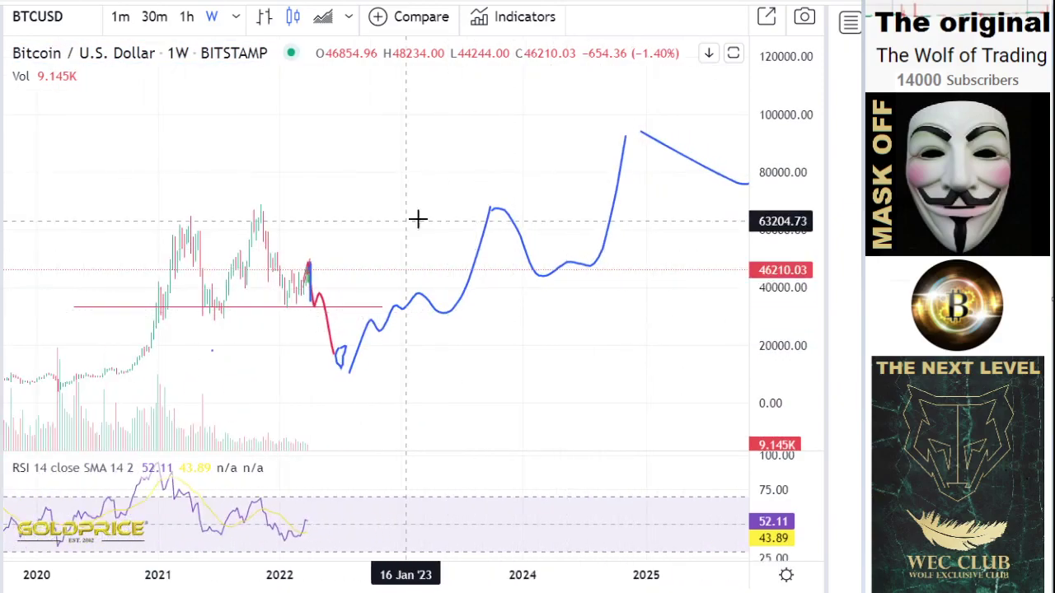
left_click_drag(417, 219, 523, 216)
scroll(525, 210, "up", 4)
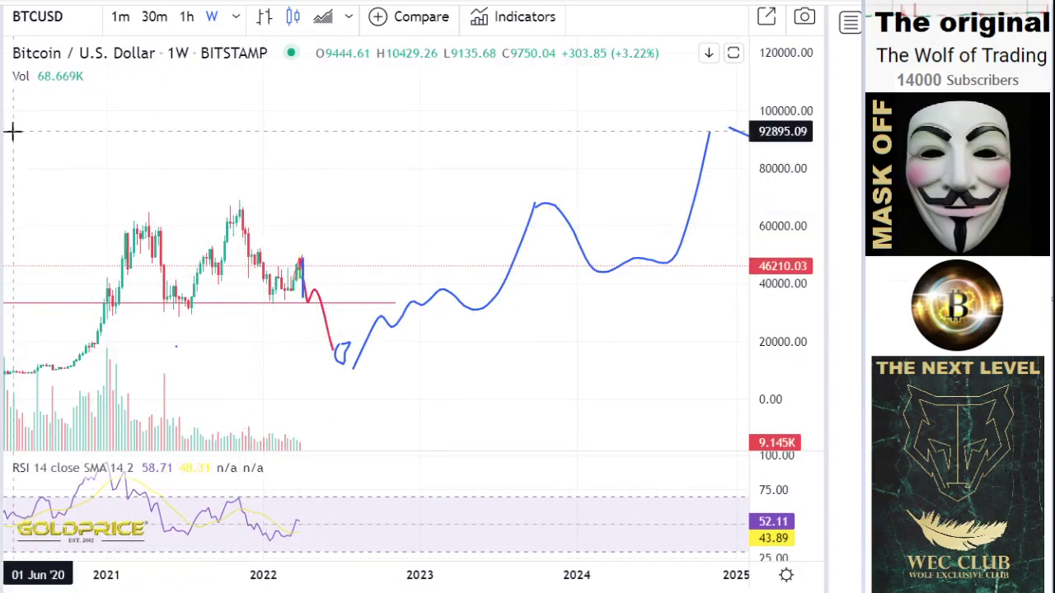
Step: Draw a trend line along the 2021 highs from 11 Jan '21 at about 62863 to 07 Oct '24 at about 66959
left_click(3, 56)
left_click(16, 56)
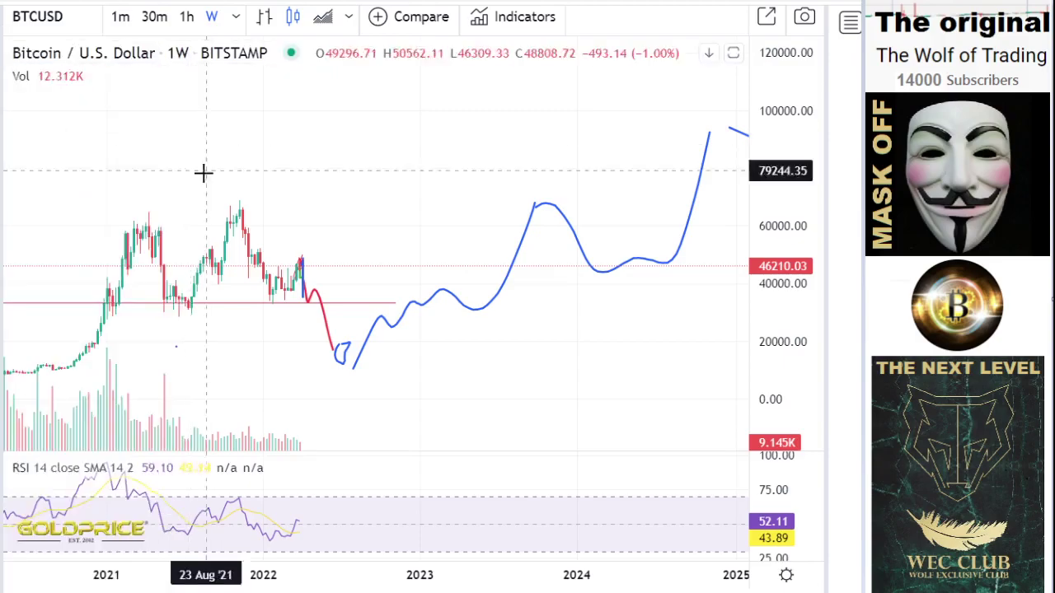
left_click(109, 217)
left_click(696, 205)
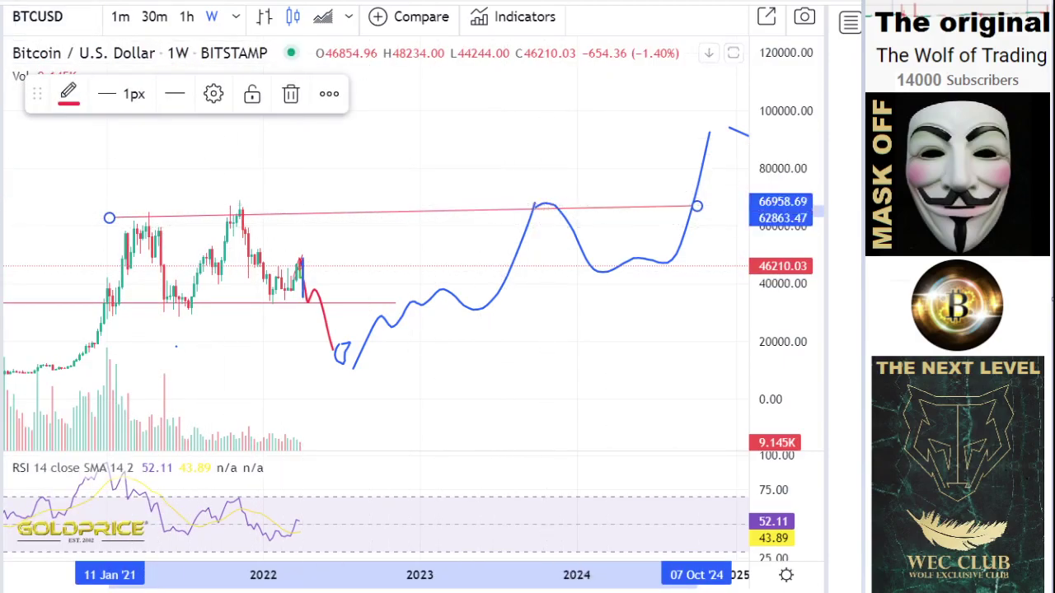
left_click(2, 23)
left_click(6, 20)
left_click_drag(377, 229, 276, 255)
left_click_drag(376, 207, 461, 211)
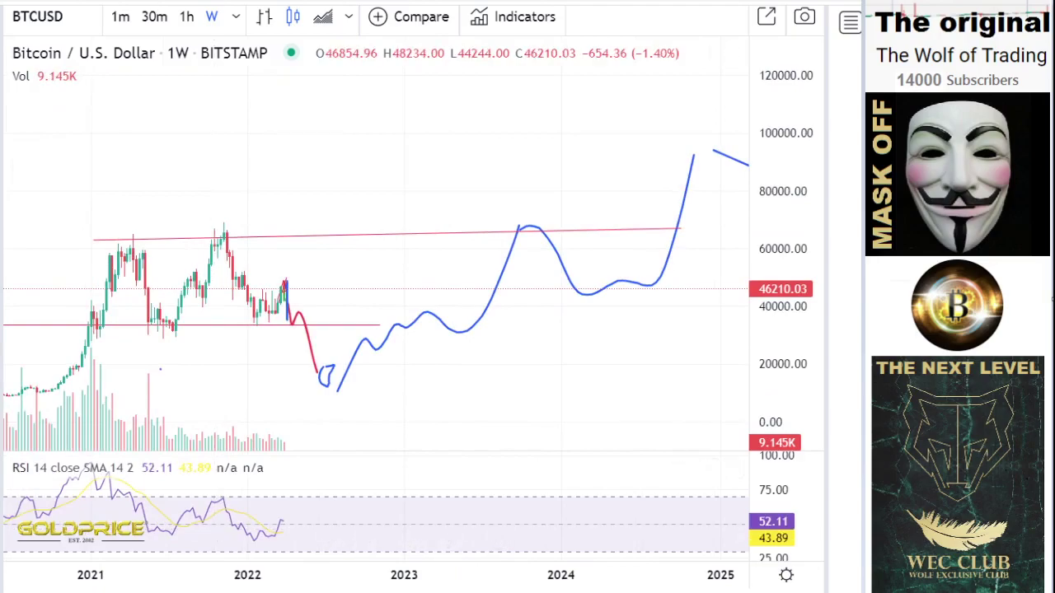